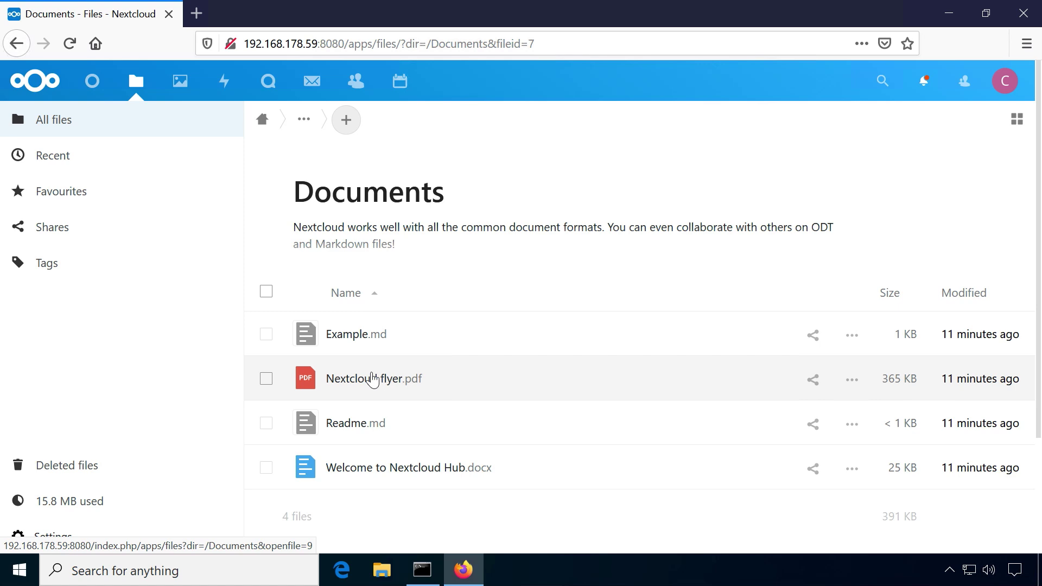
# Preview the Nextcloud flyer.pdf from the Documents folder
pyautogui.click(369, 384)
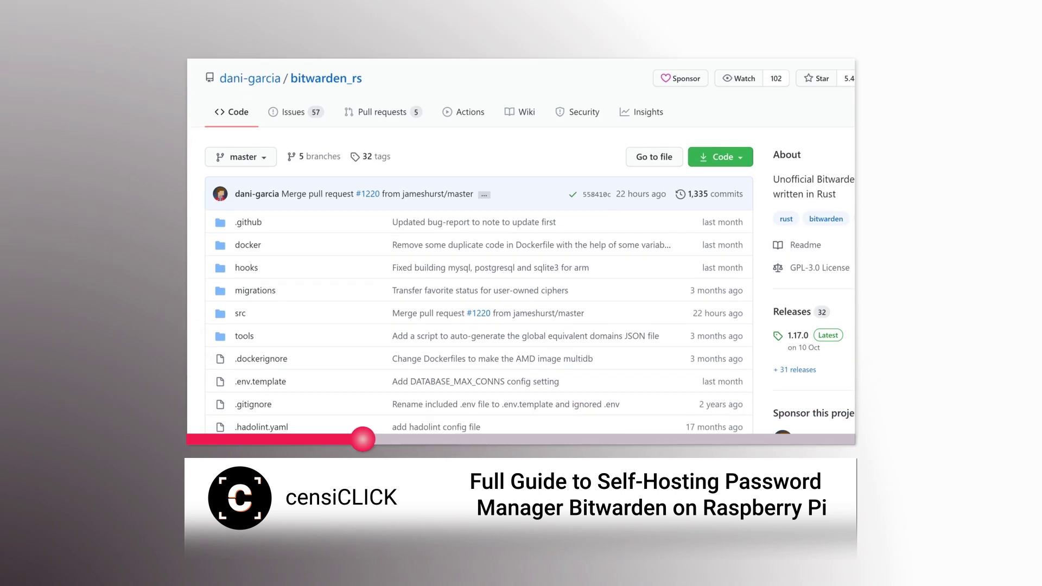
pyautogui.scroll(-2, 521, 247)
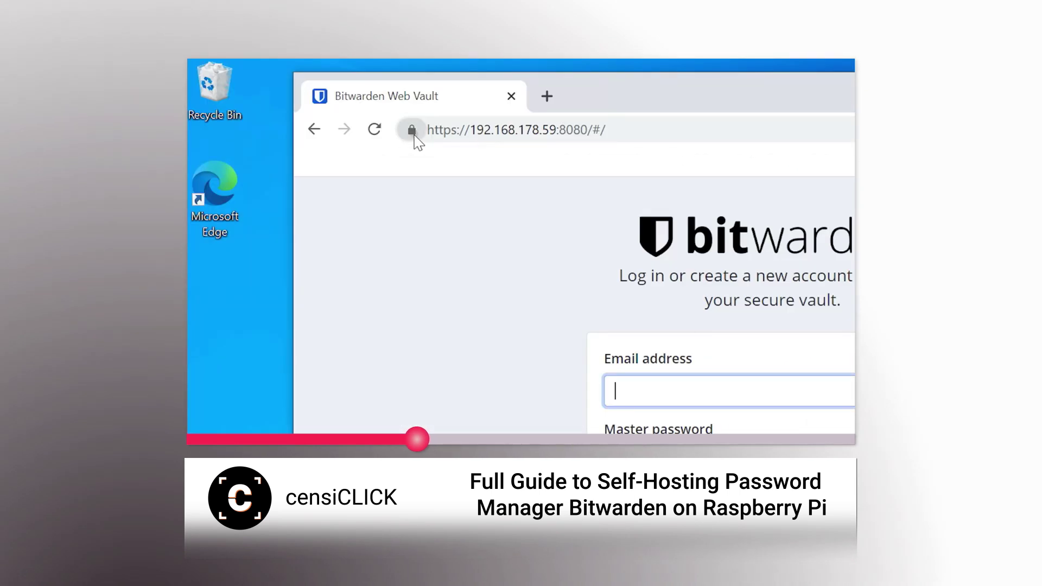
# Inspect the site's connection security and certificate, then expand the full video description
pyautogui.click(411, 129)
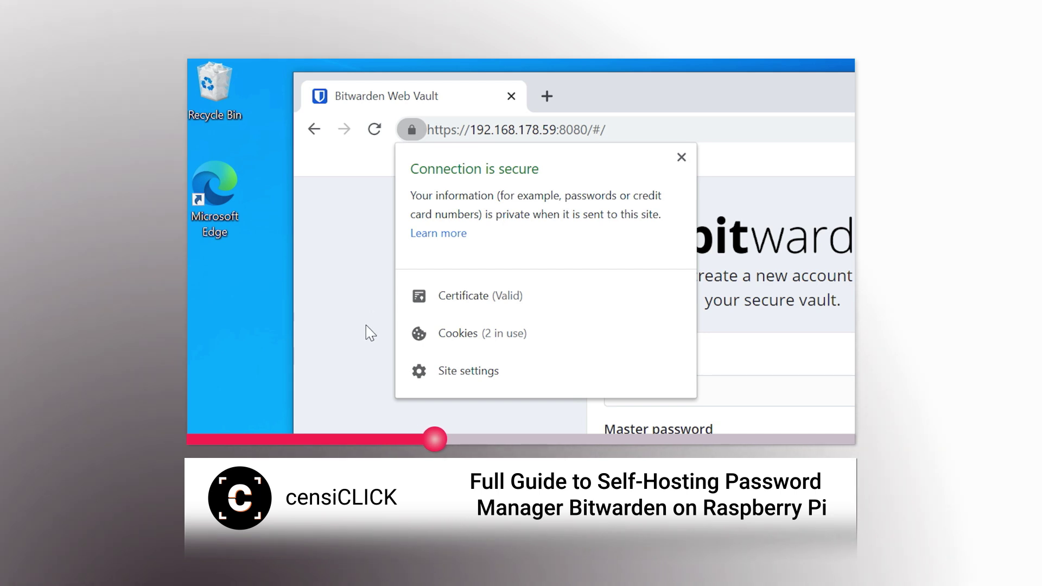
pyautogui.click(468, 297)
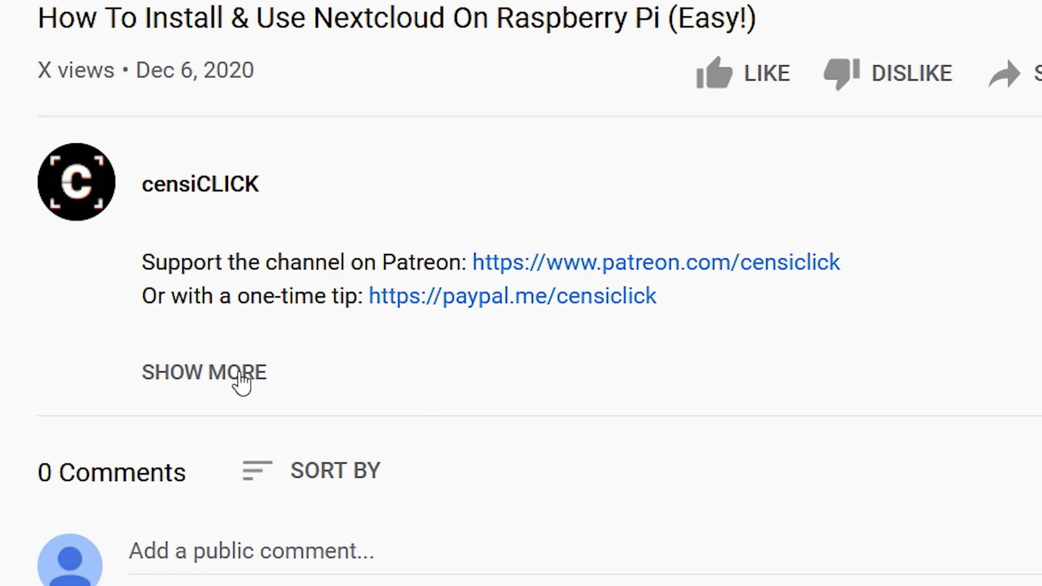
pyautogui.click(243, 381)
pyautogui.scroll(-10, 840, 428)
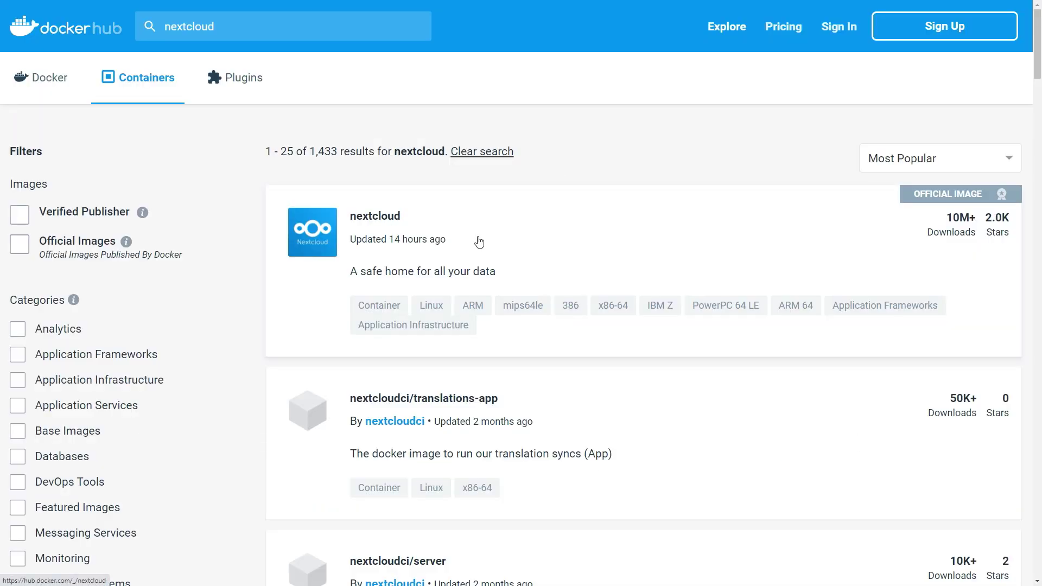
# Open the official nextcloud image page and scroll to its supported architectures
pyautogui.click(382, 223)
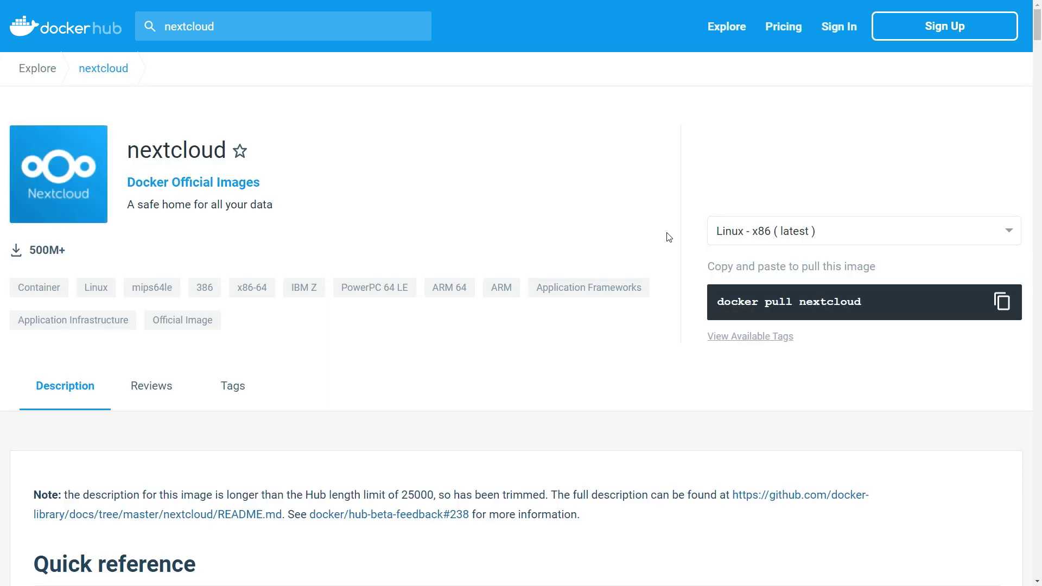
pyautogui.scroll(-1, 667, 240)
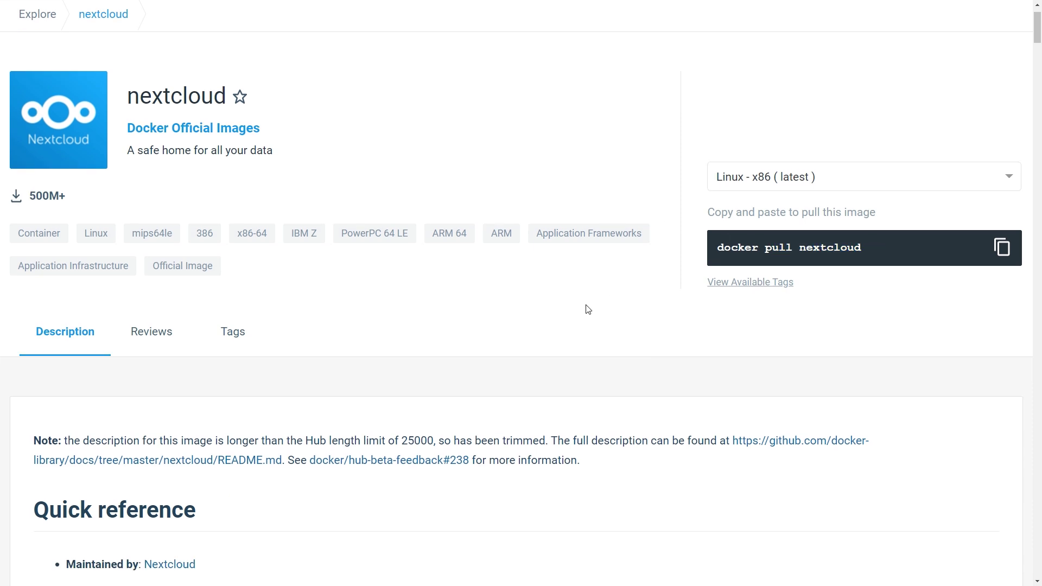
pyautogui.scroll(-4, 584, 307)
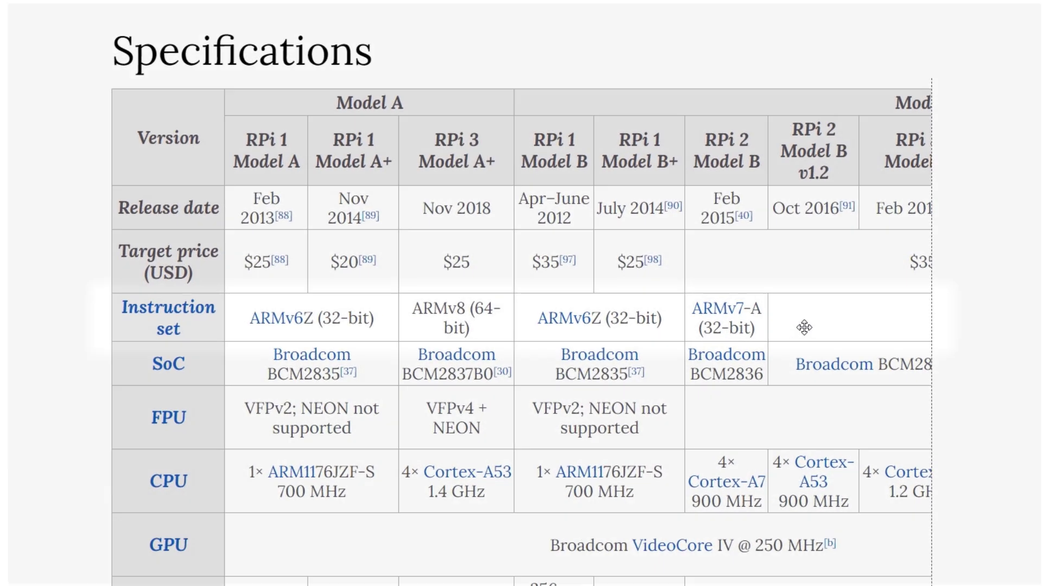
# Scroll the comparison table sideways to show the Compute Module 4 and RPi 400 columns
pyautogui.hscroll(10, 810, 325)
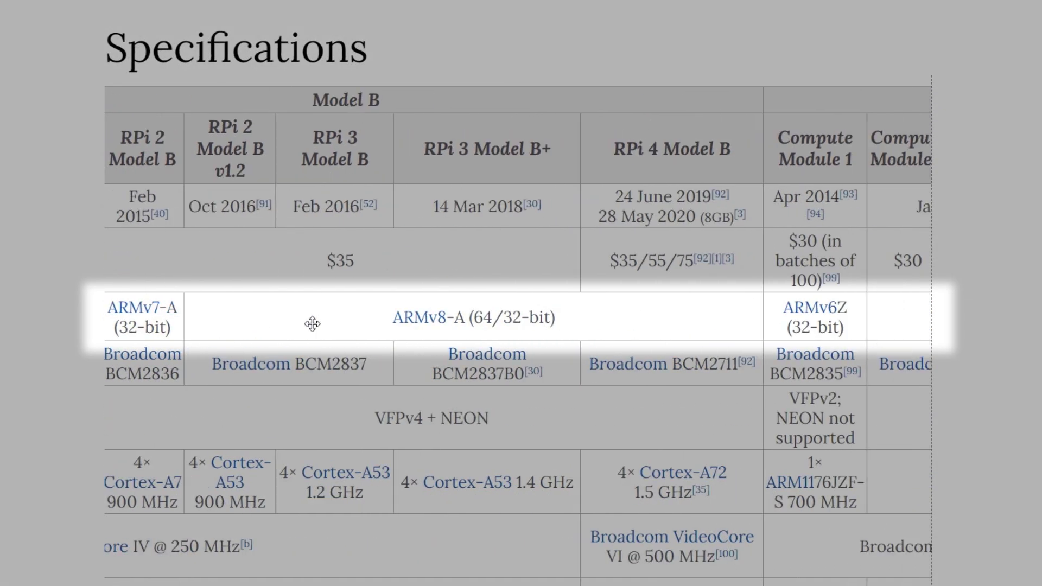
pyautogui.moveTo(716, 322); pyautogui.dragTo(231, 317)
pyautogui.moveTo(738, 326); pyautogui.dragTo(54, 333)
pyautogui.hscroll(1, 601, 324)
pyautogui.moveTo(601, 324); pyautogui.dragTo(302, 329)
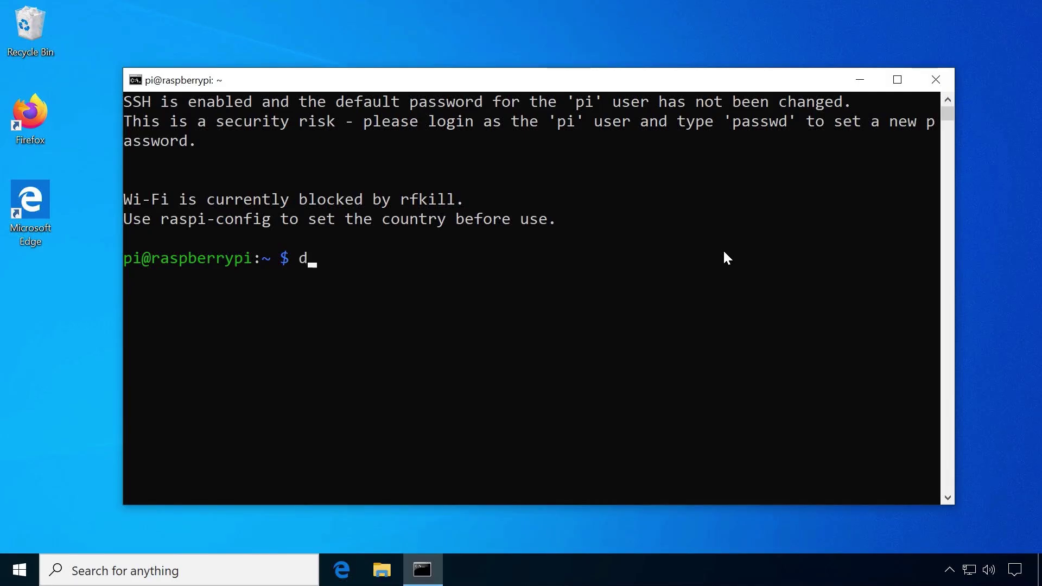
# Pull the nextcloud image and start a nextcloud container mapping port 8080 to 80
pyautogui.write('ocker pull nextcloud')
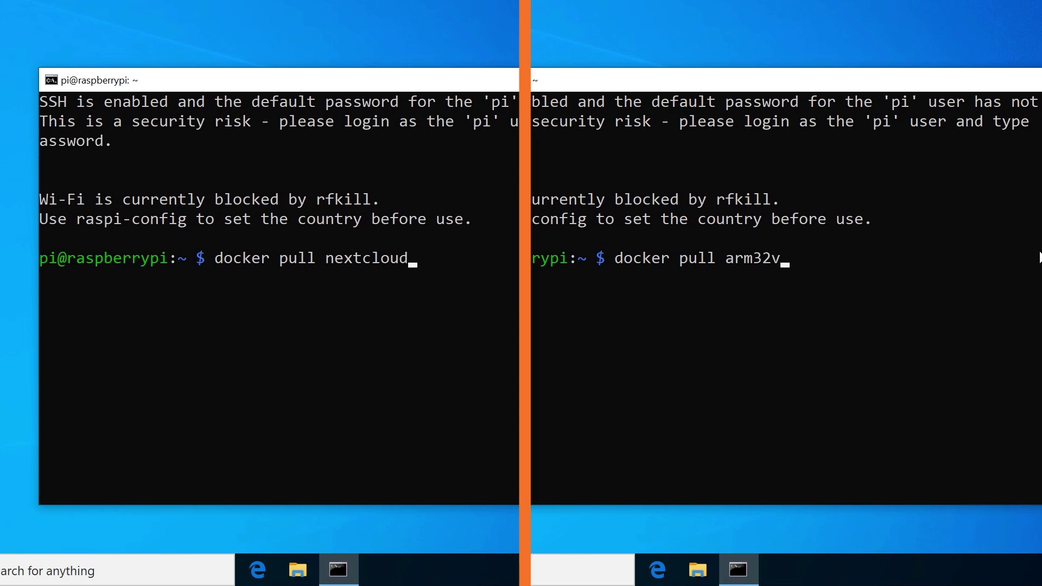
pyautogui.write('nextcloud')
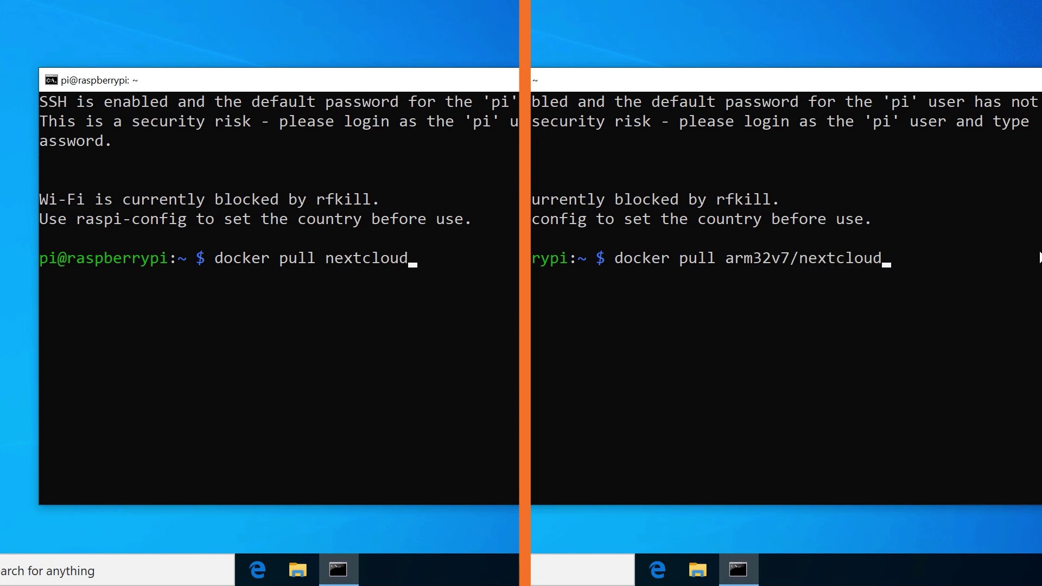
pyautogui.press('Return')
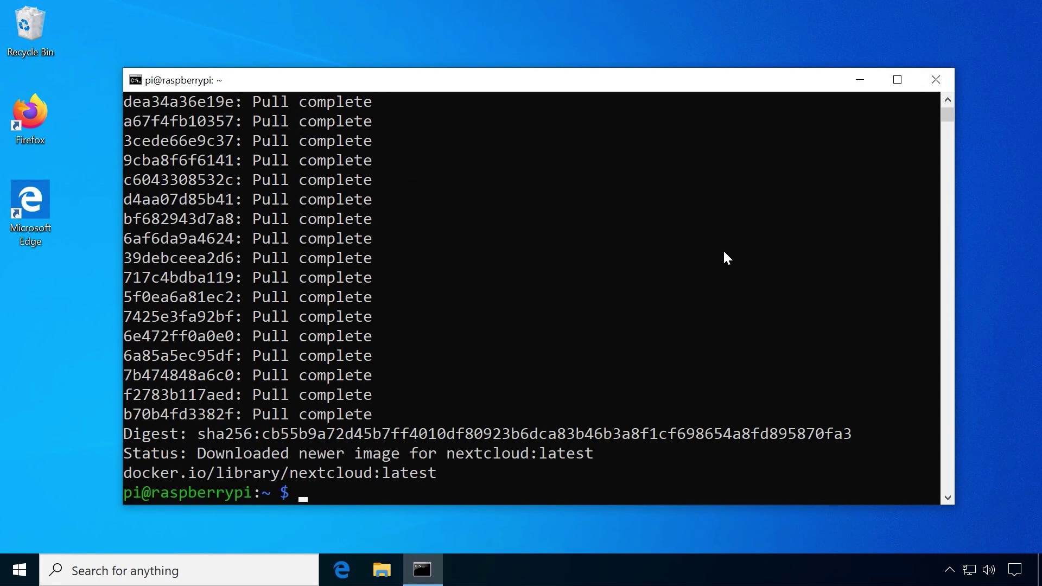
pyautogui.scroll(-3, 725, 251)
pyautogui.write('docker run --name nextcloud ')
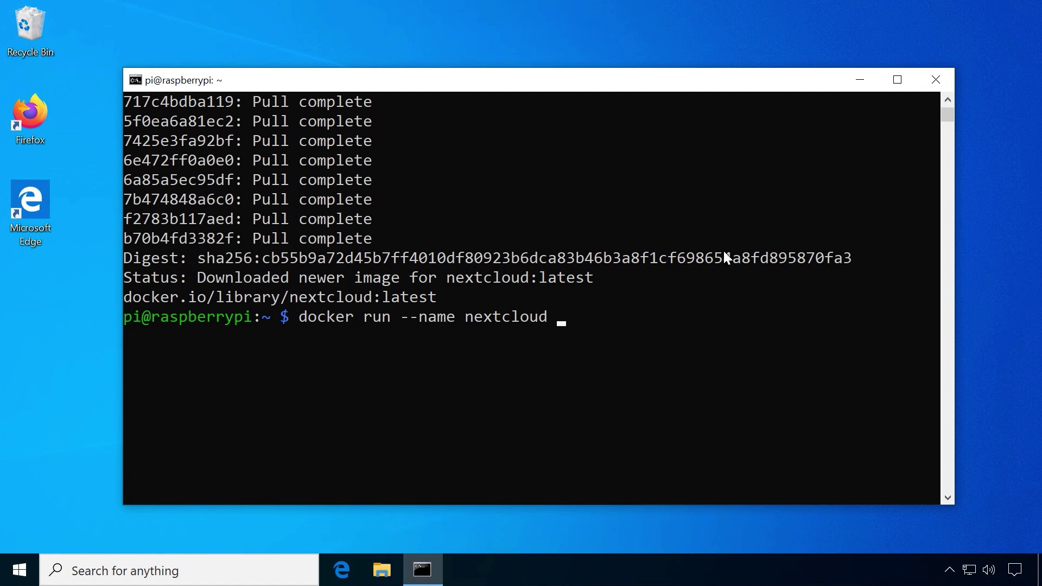
pyautogui.write('-d -p 8080:80')
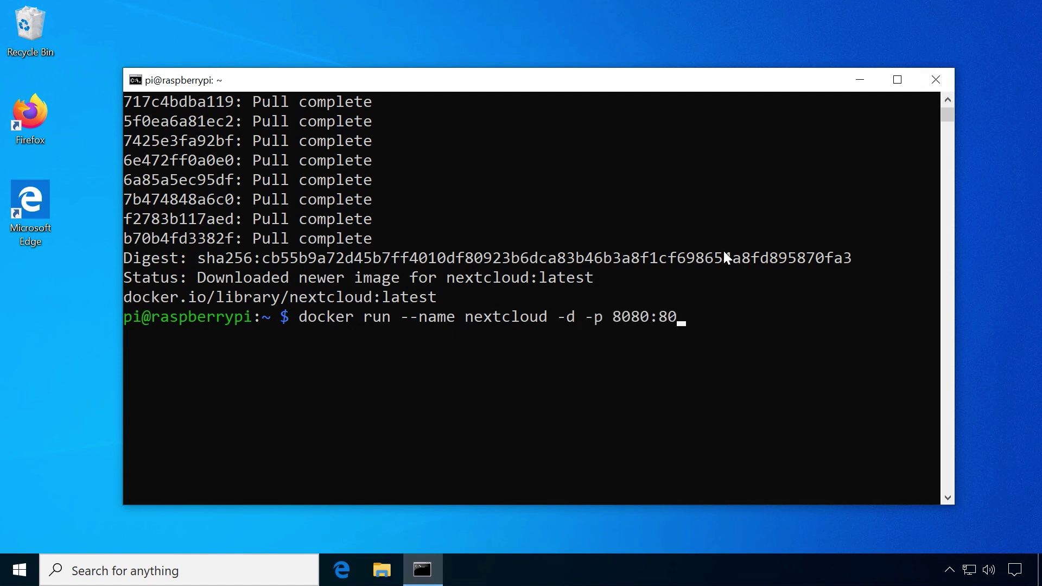
pyautogui.write(' nextcloud')
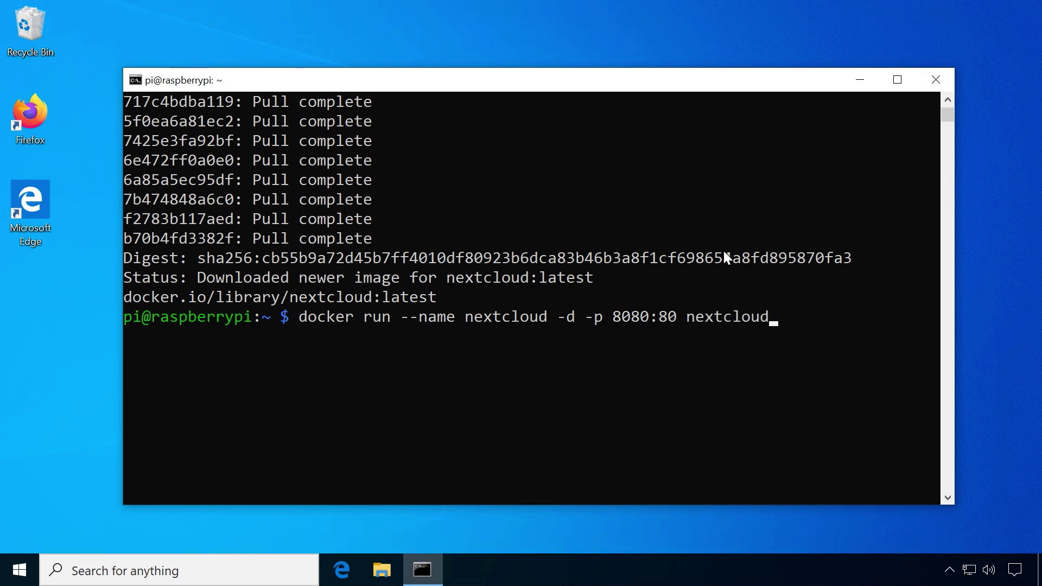
pyautogui.press('Return')
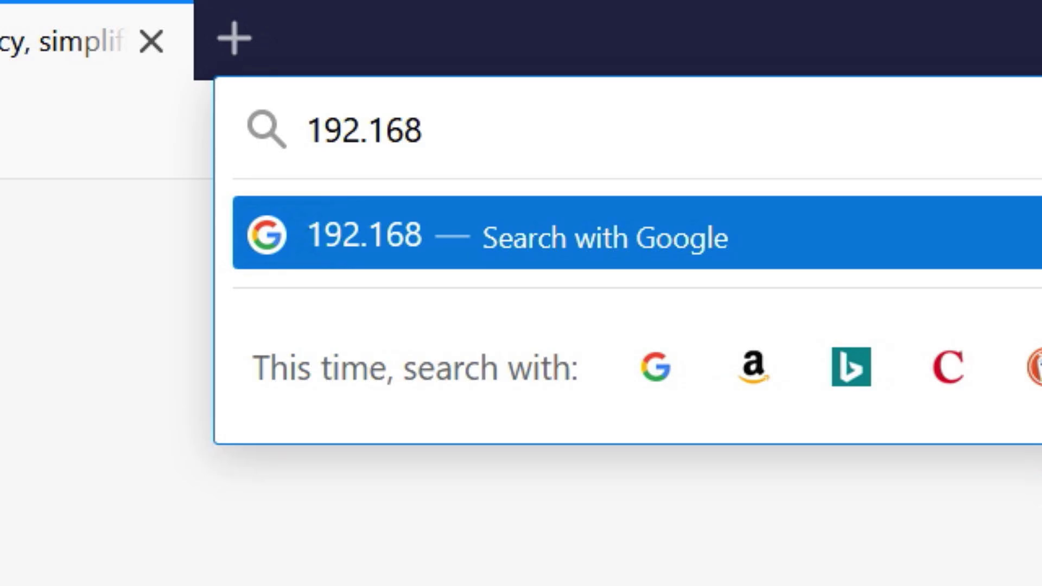
# Load 192.168.178.59:8080 and scroll through the Nextcloud setup page
pyautogui.write('.178.')
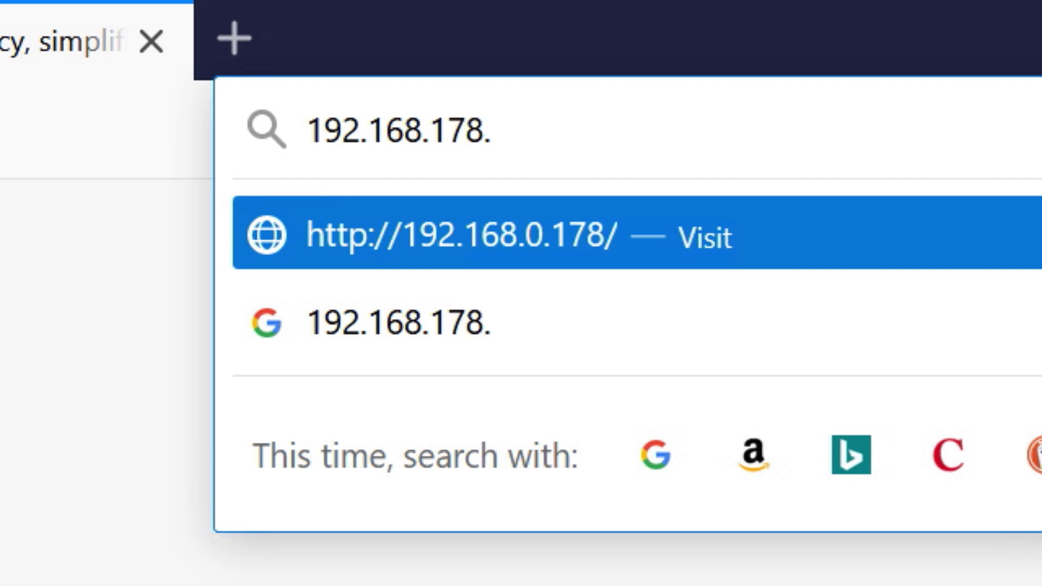
pyautogui.write('59:')
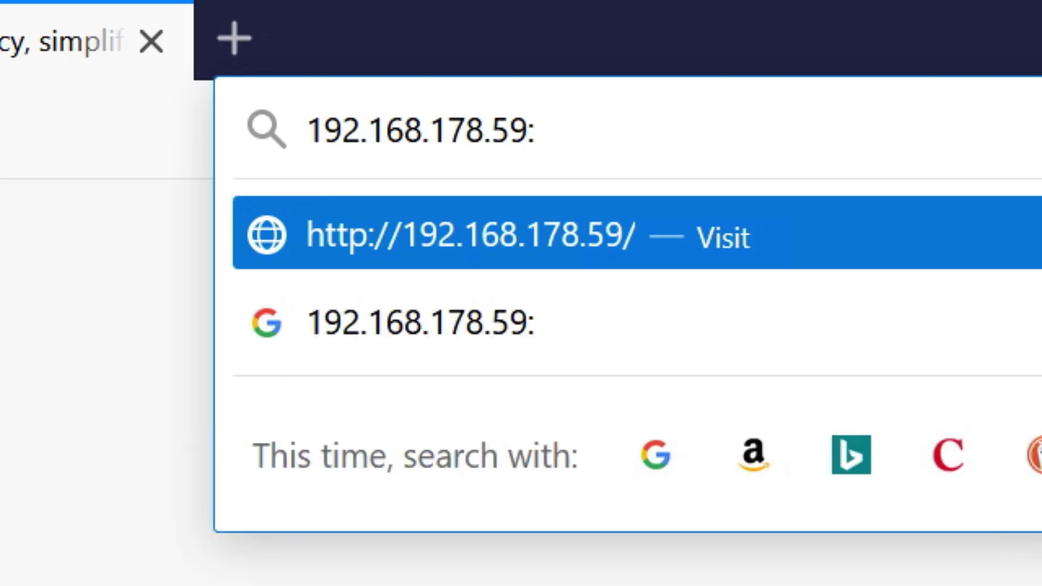
pyautogui.write('8080')
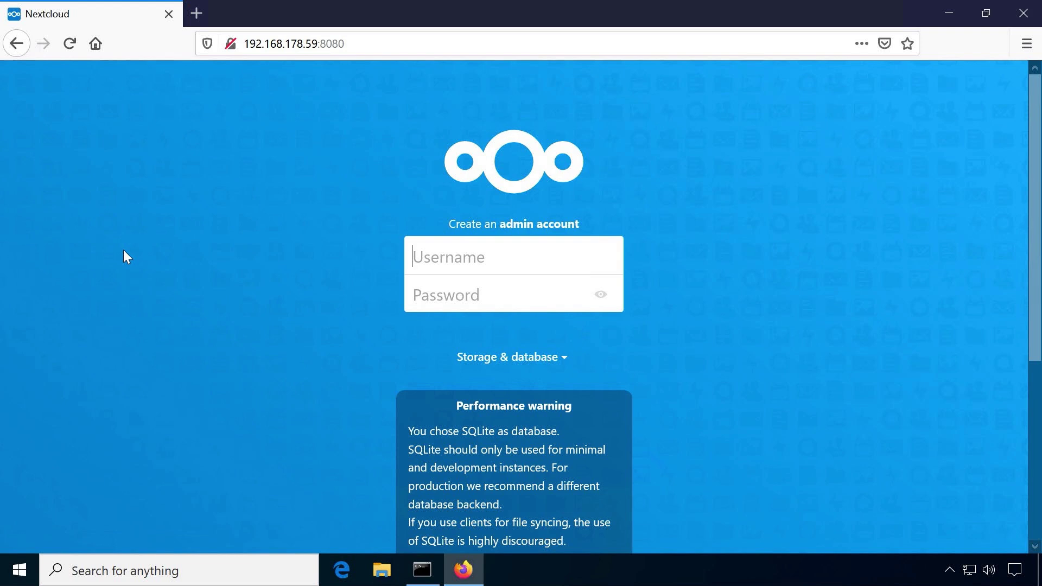
pyautogui.scroll(-3, 968, 268)
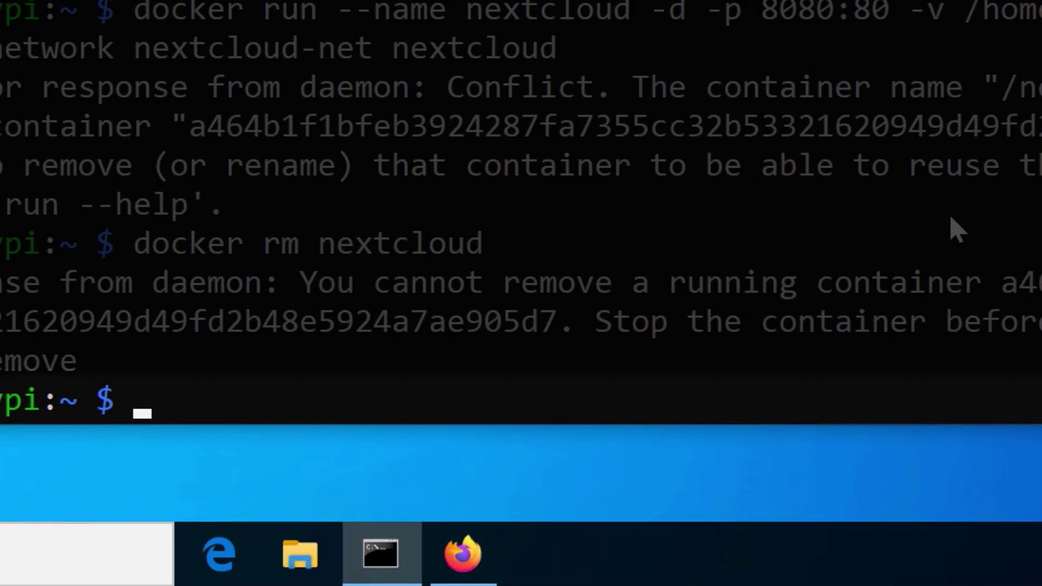
# Enter 'docker stop nextcloud && docker rm nextcloud' to remove the old container
pyautogui.write('docker stop nec')
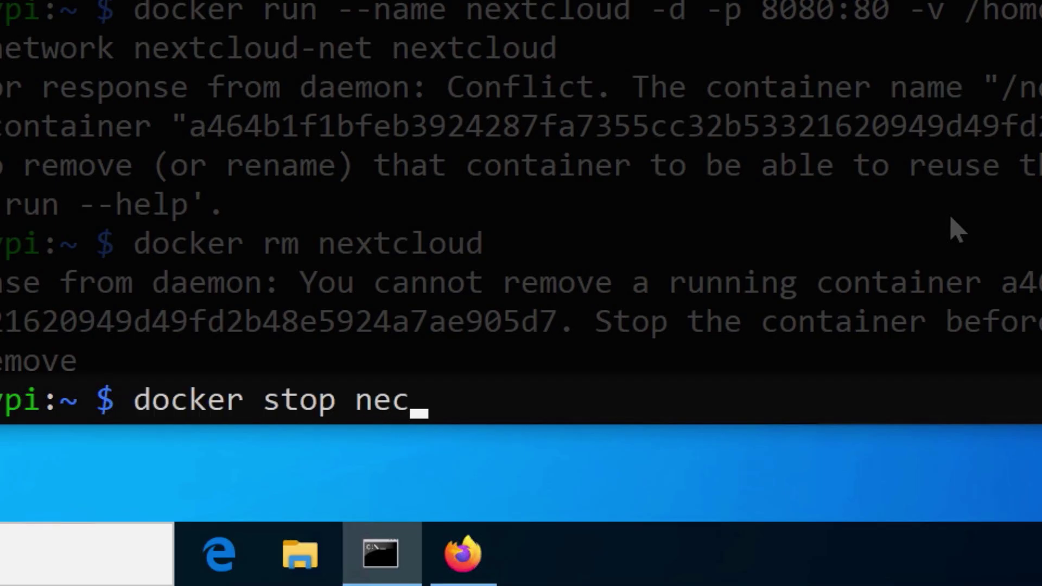
pyautogui.press('BackSpace')
pyautogui.write('xtcloud && docker rm ')
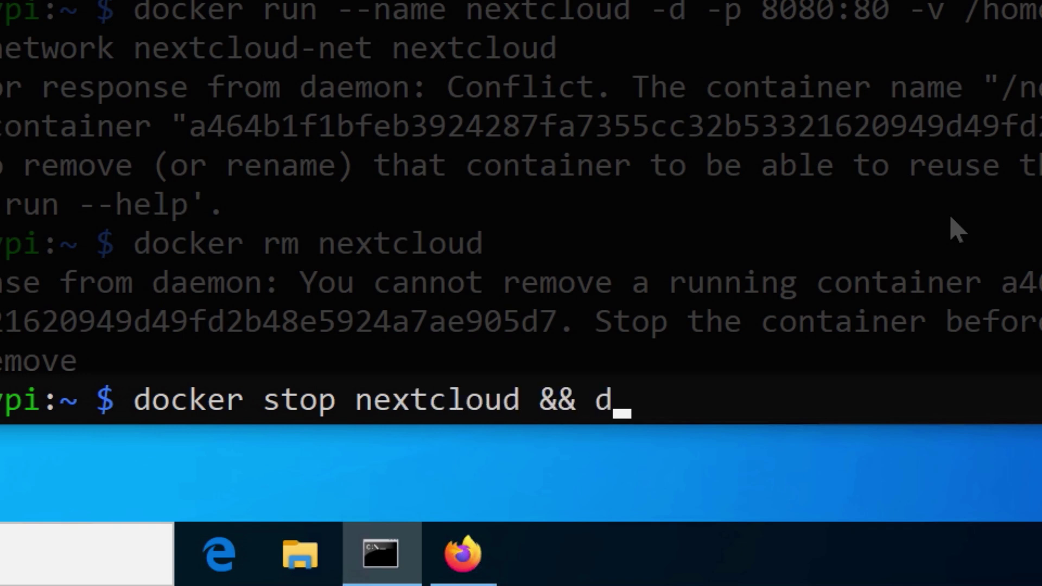
pyautogui.write('nextcloud')
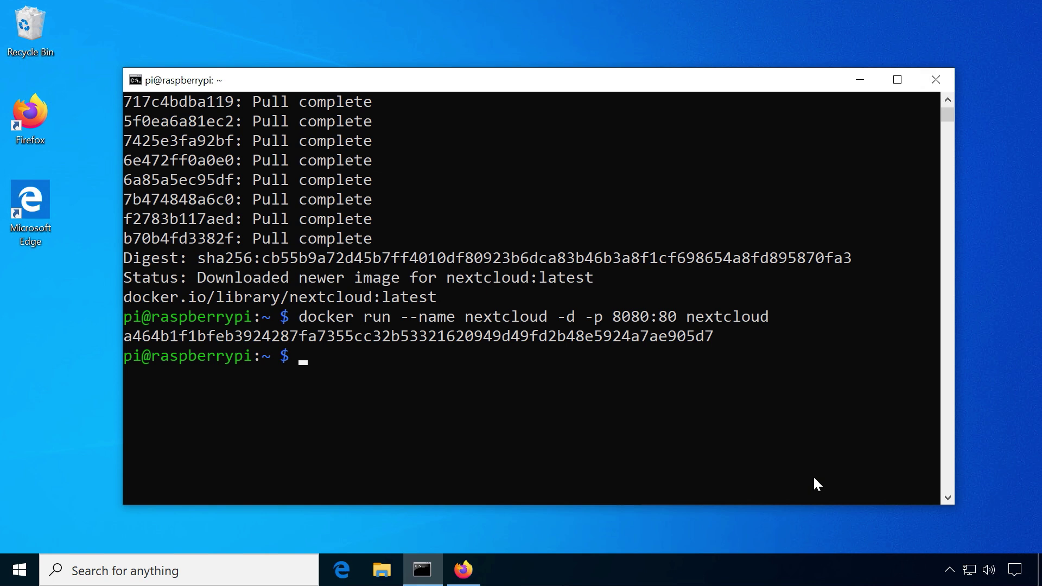
# Download the postgres image with docker pull postgres
pyautogui.write('ker pull postgres')
pyautogui.press('Return')
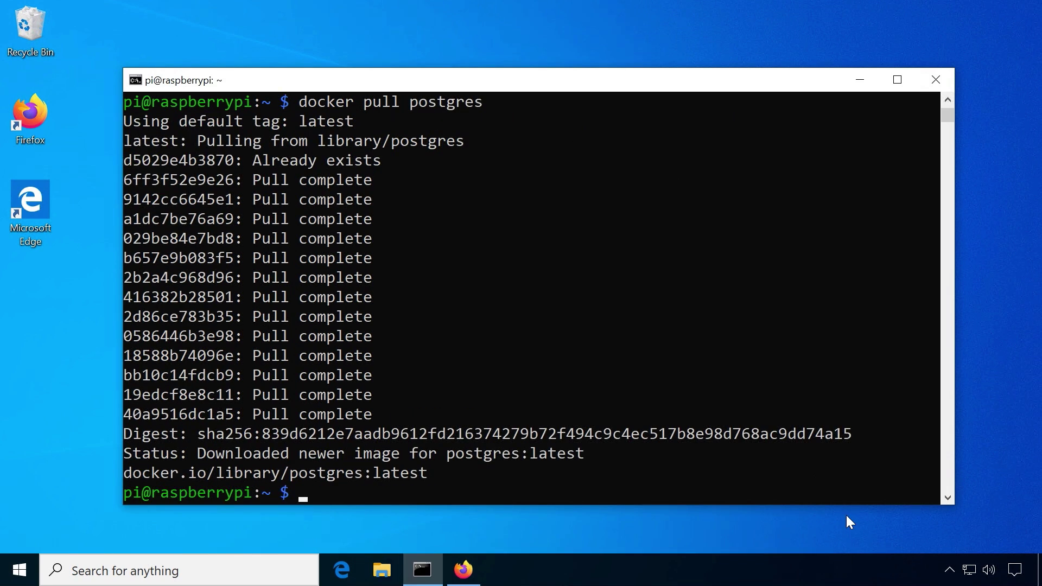
pyautogui.scroll(-4, 643, 386)
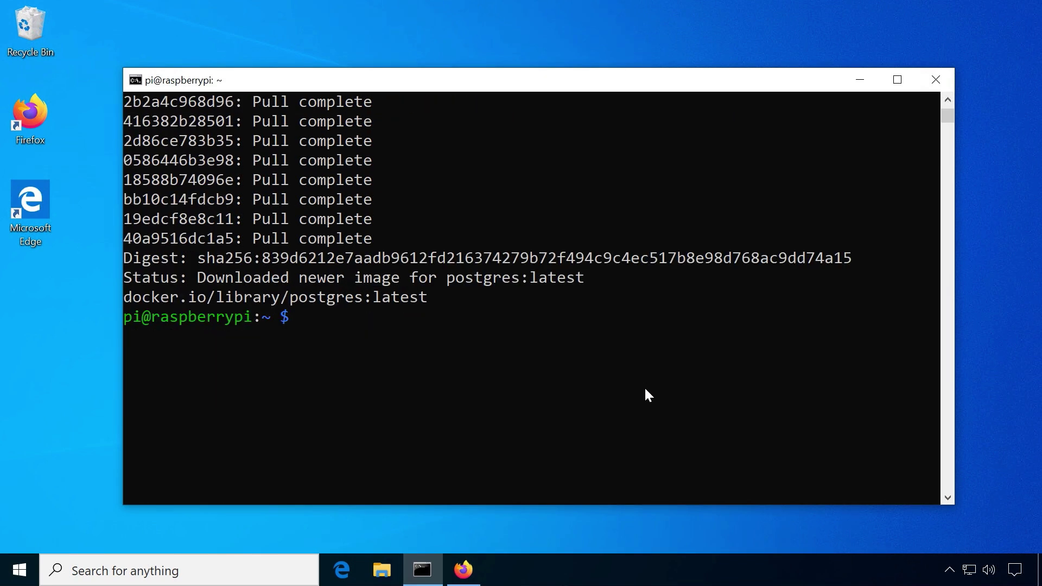
# Create the nextcloud-net bridge network and run a password-protected postgres container on it
pyautogui.write('docker network create --')
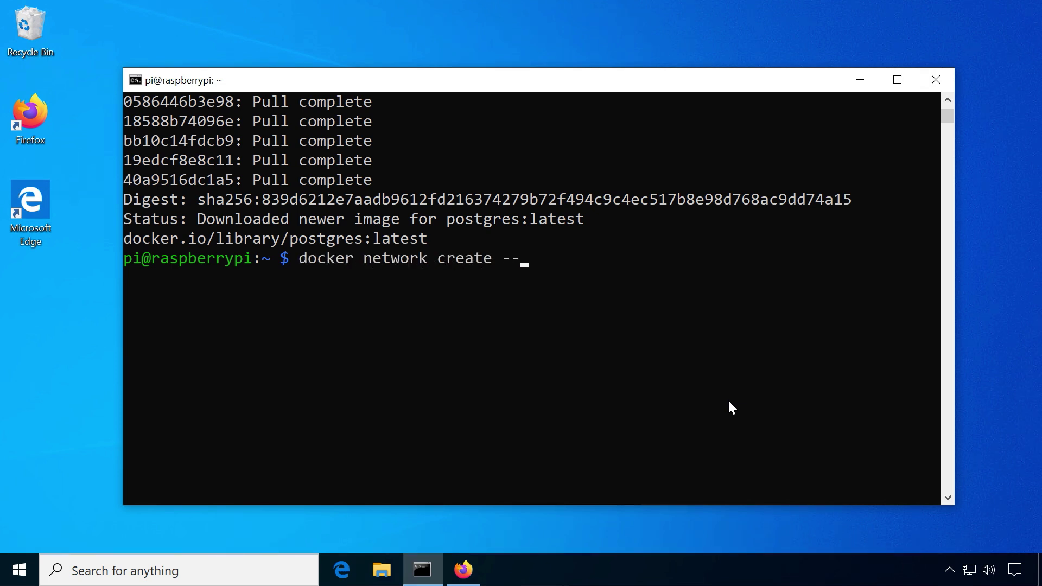
pyautogui.write('driver bridge nextcloud-net')
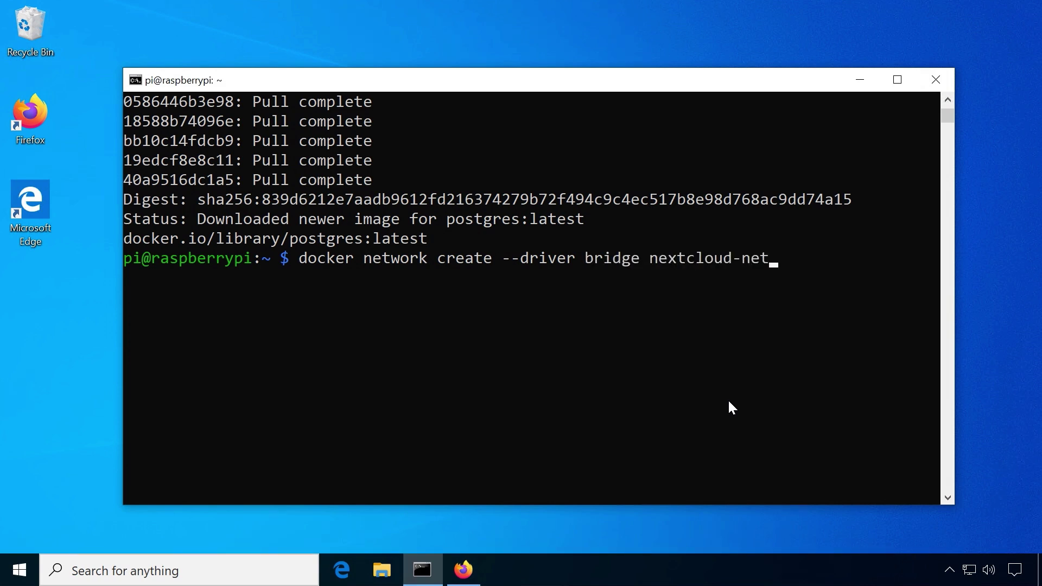
pyautogui.press('Return')
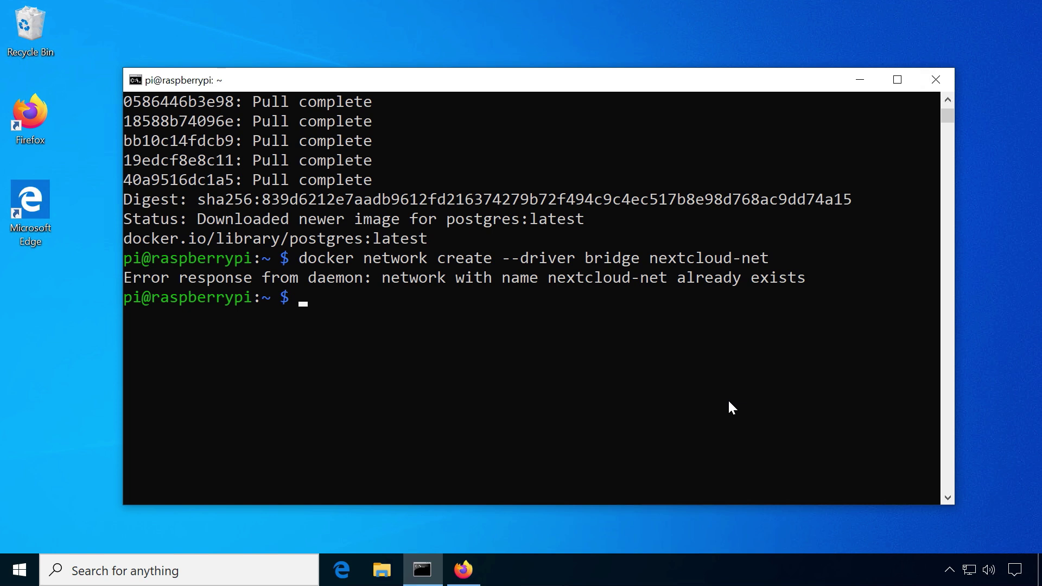
pyautogui.write('docker run --name postgres')
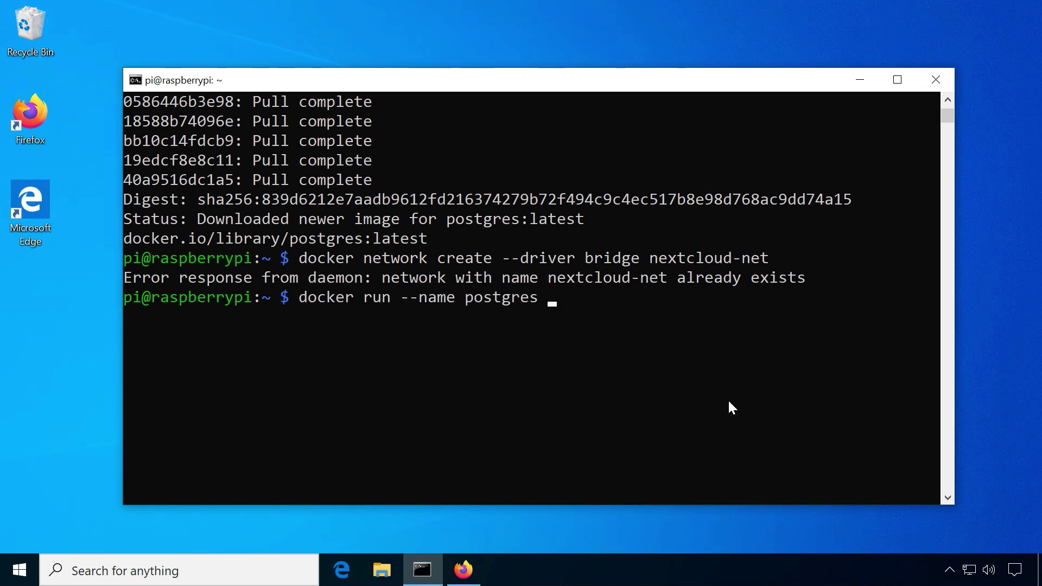
pyautogui.write(' -e POSTGRES_')
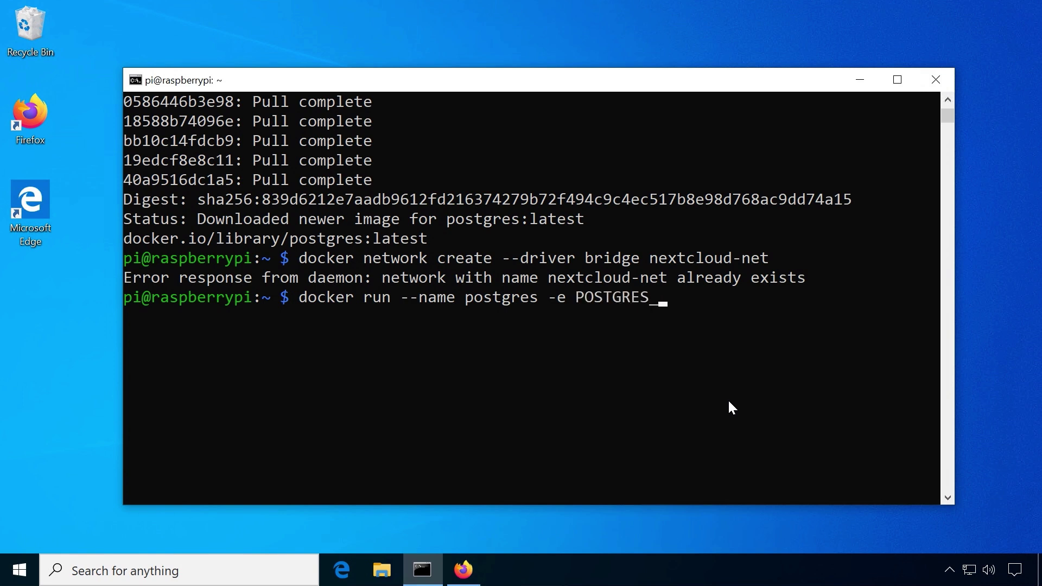
pyautogui.write('PASSWORD=1')
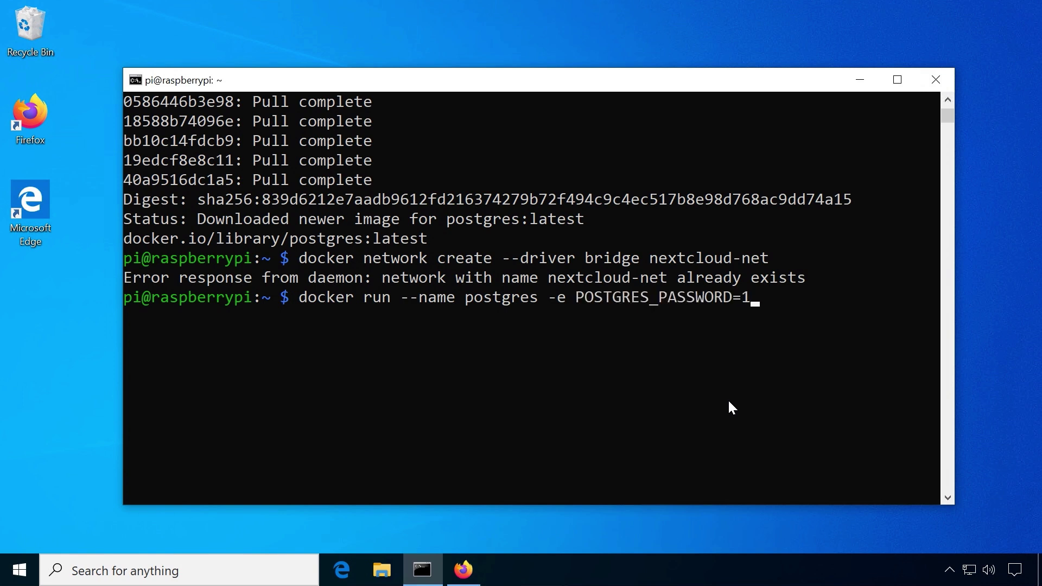
pyautogui.write('23456 --network nextcloud-net')
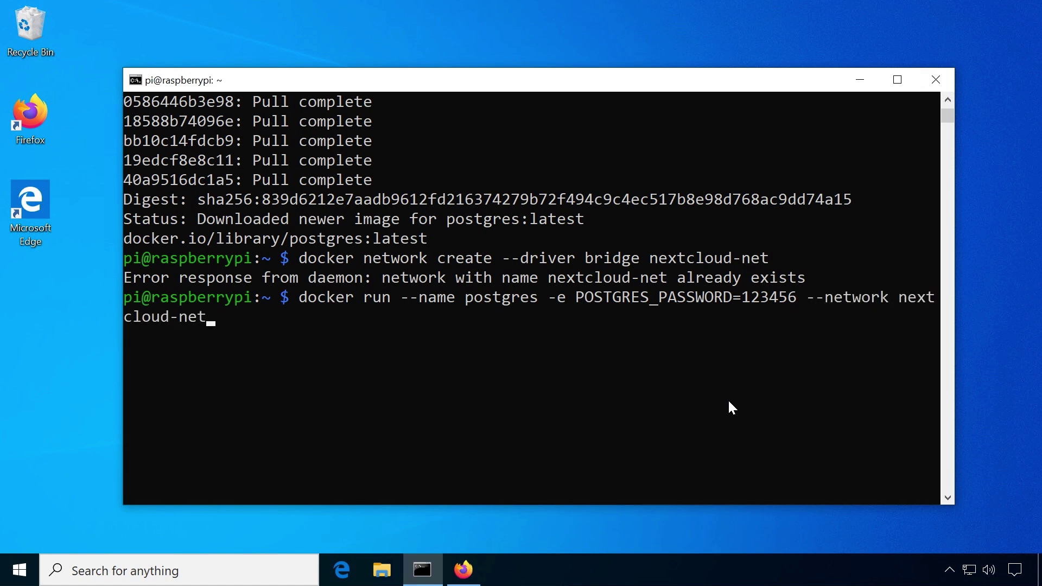
pyautogui.write('ostgres')
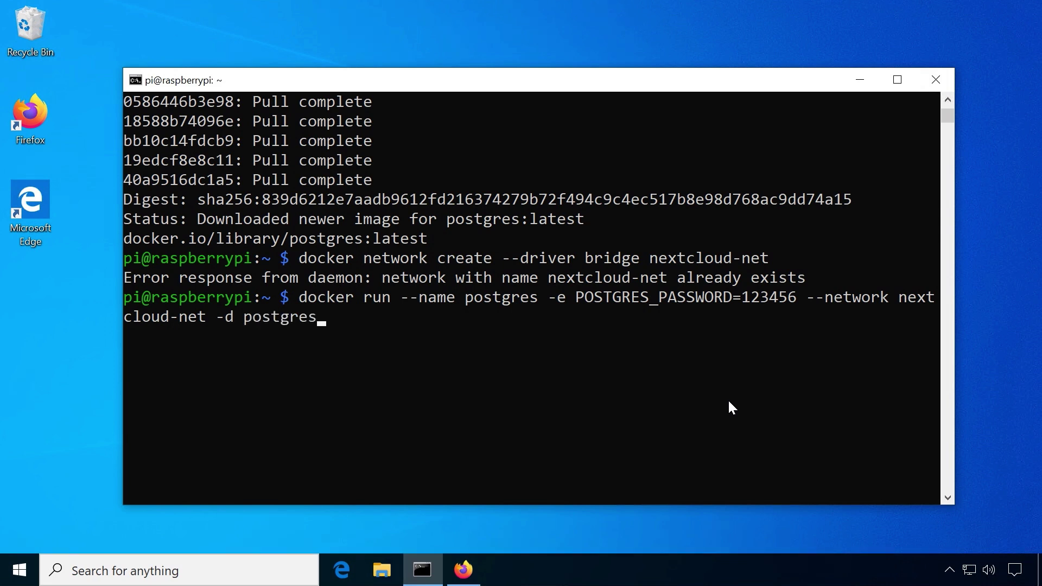
pyautogui.press('Return')
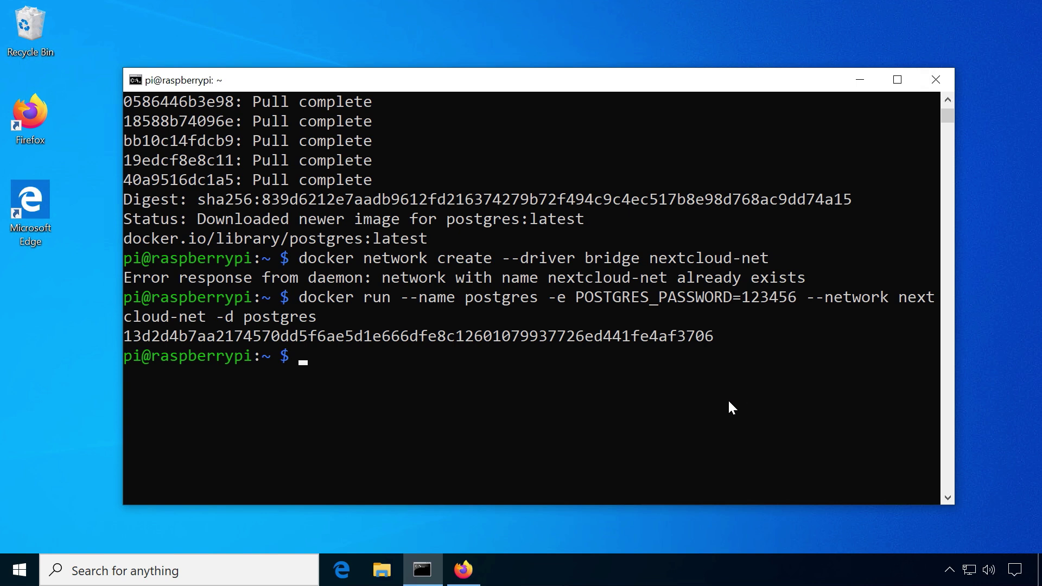
# Recall the postgres run command and add a -v /home/pi/nextcloud-db:/var/lib/postgresql/data volume
pyautogui.press('Up')
pyautogui.press('Home')
pyautogui.hotkey('ctrl', 'Right')
pyautogui.hotkey('ctrl', 'Right')
pyautogui.hotkey('ctrl', 'Right')
pyautogui.hotkey('ctrl', 'Right')
pyautogui.write('-v /home/pi/nextcloud-db:/')
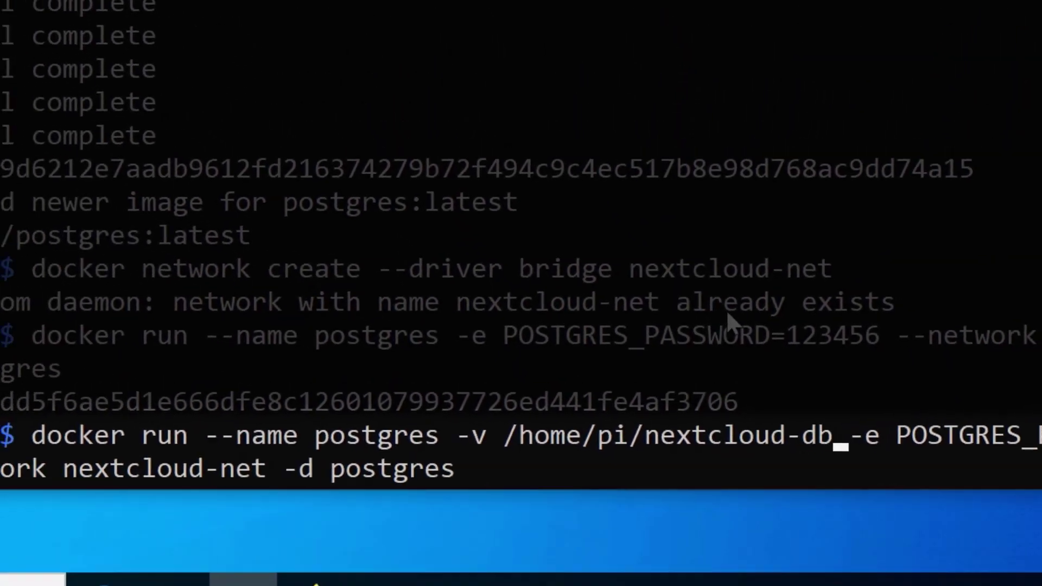
pyautogui.write('var/lib/')
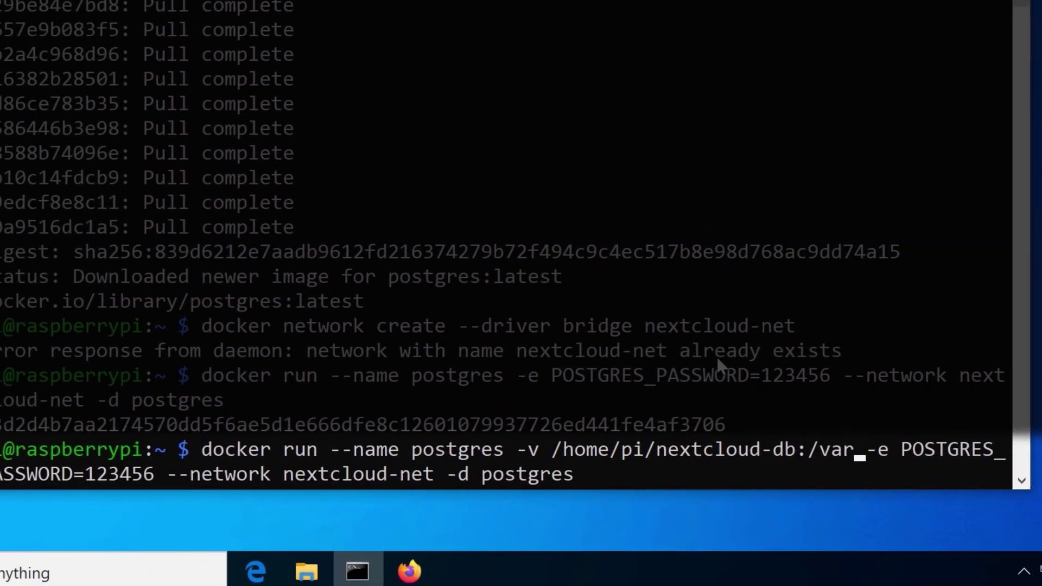
pyautogui.write('postgresql/data')
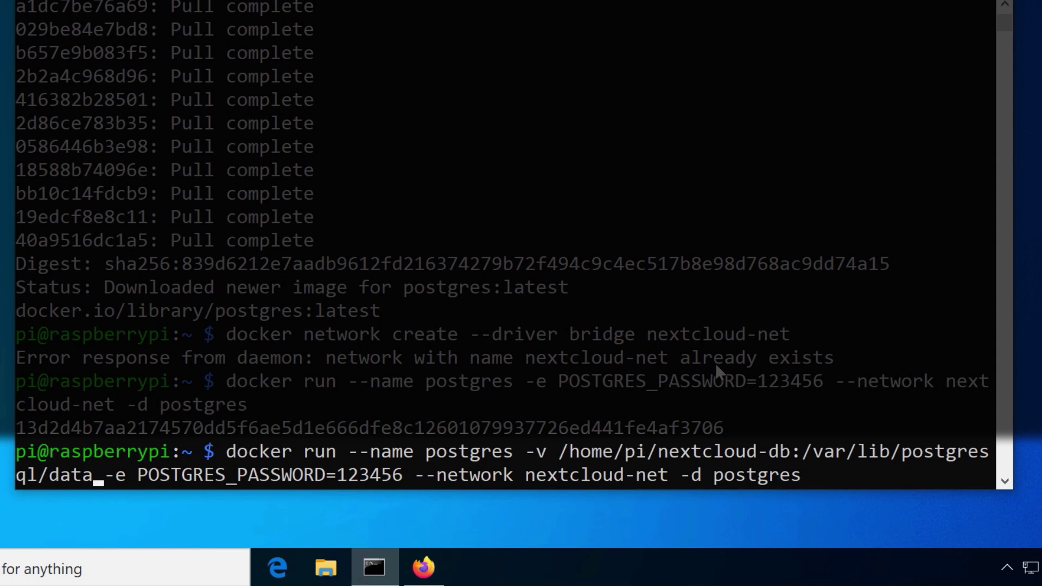
# Replace the draft with a nextcloud run on 8080:80, mounting /home/pi/nextcloud, on nextcloud-net
pyautogui.press('Delete')
pyautogui.press('Delete')
pyautogui.press('Delete')
pyautogui.press('Delete')
pyautogui.press('Delete')
pyautogui.press('Delete')
pyautogui.press('Delete')
pyautogui.press('Delete')
pyautogui.press('Delete')
pyautogui.press('Delete')
pyautogui.press('Delete')
pyautogui.press('Delete')
pyautogui.press('Delete')
pyautogui.press('Delete')
pyautogui.press('Delete')
pyautogui.press('Delete')
pyautogui.press('Delete')
pyautogui.press('Delete')
pyautogui.press('Delete')
pyautogui.press('Delete')
pyautogui.press('BackSpace')
pyautogui.press('BackSpace')
pyautogui.press('BackSpace')
pyautogui.press('BackSpace')
pyautogui.press('BackSpace')
pyautogui.press('BackSpace')
pyautogui.press('BackSpace')
pyautogui.press('BackSpace')
pyautogui.press('BackSpace')
pyautogui.press('BackSpace')
pyautogui.press('BackSpace')
pyautogui.press('BackSpace')
pyautogui.press('BackSpace')
pyautogui.press('BackSpace')
pyautogui.press('BackSpace')
pyautogui.press('BackSpace')
pyautogui.press('BackSpace')
pyautogui.press('BackSpace')
pyautogui.press('BackSpace')
pyautogui.press('BackSpace')
pyautogui.press('BackSpace')
pyautogui.press('BackSpace')
pyautogui.press('BackSpace')
pyautogui.press('BackSpace')
pyautogui.press('BackSpace')
pyautogui.press('BackSpace')
pyautogui.press('BackSpace')
pyautogui.press('BackSpace')
pyautogui.press('BackSpace')
pyautogui.press('BackSpace')
pyautogui.press('BackSpace')
pyautogui.press('BackSpace')
pyautogui.press('BackSpace')
pyautogui.press('BackSpace')
pyautogui.press('BackSpace')
pyautogui.press('BackSpace')
pyautogui.press('BackSpace')
pyautogui.write('docker run --name nextcloud ')
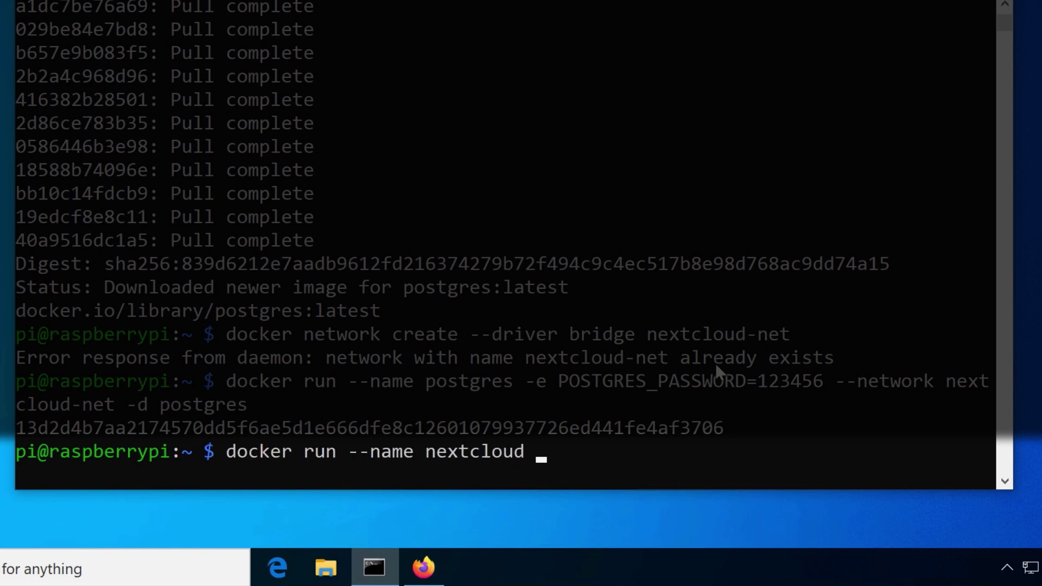
pyautogui.write('-d -p 8080:80')
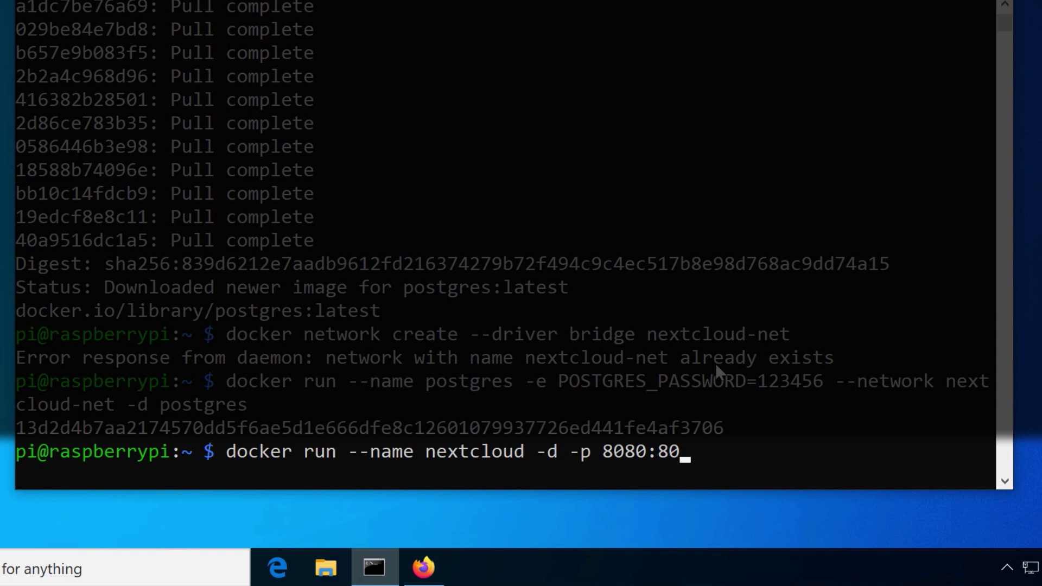
pyautogui.write(' -v /home/pi/nextcloud:')
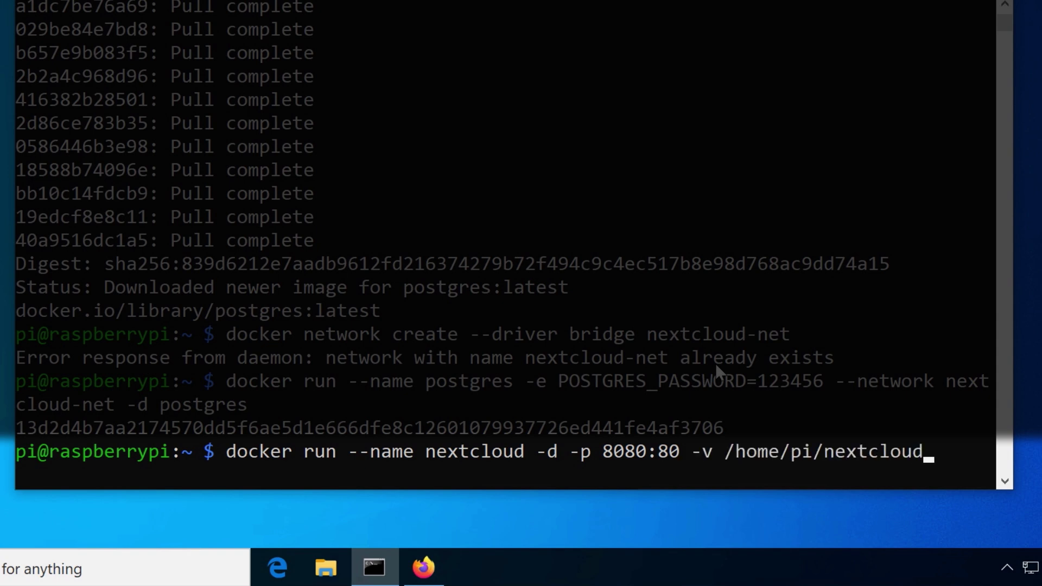
pyautogui.write('/var/www/html --network nextcloud-net nextcloud')
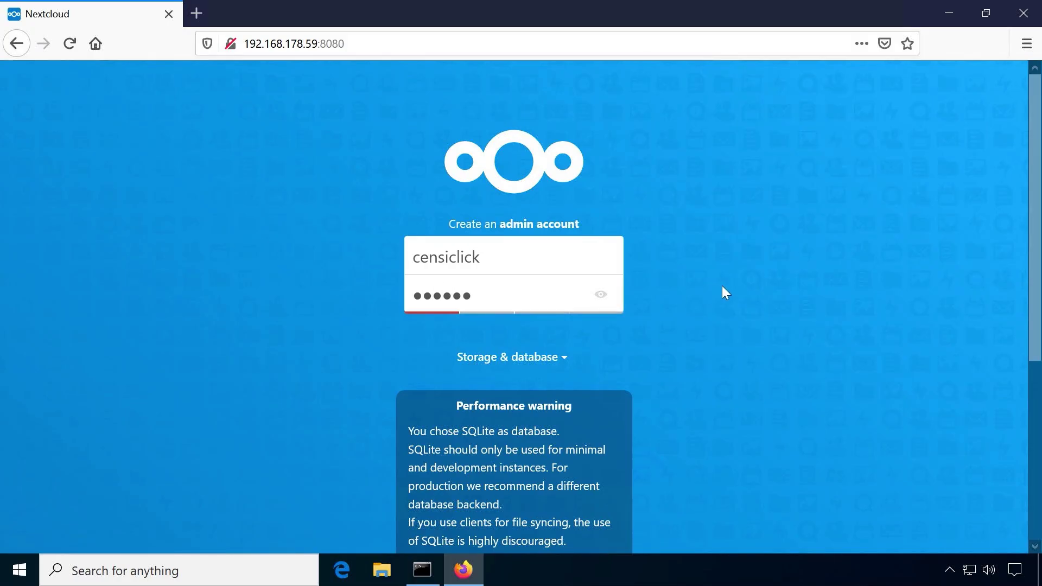
# Choose PostgreSQL as the database and enter the database password
pyautogui.click(559, 359)
pyautogui.scroll(-5, 633, 278)
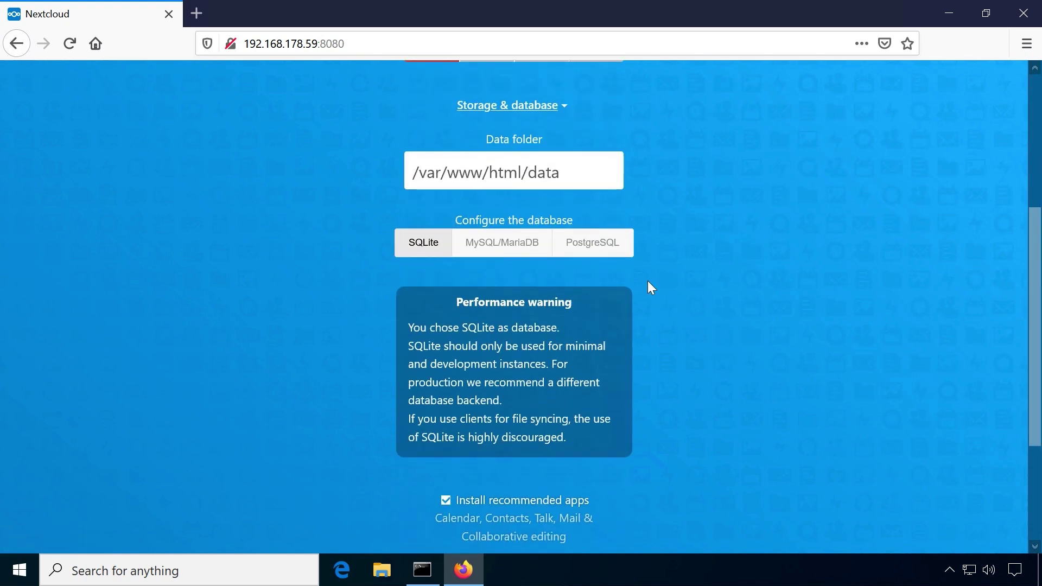
pyautogui.click(613, 249)
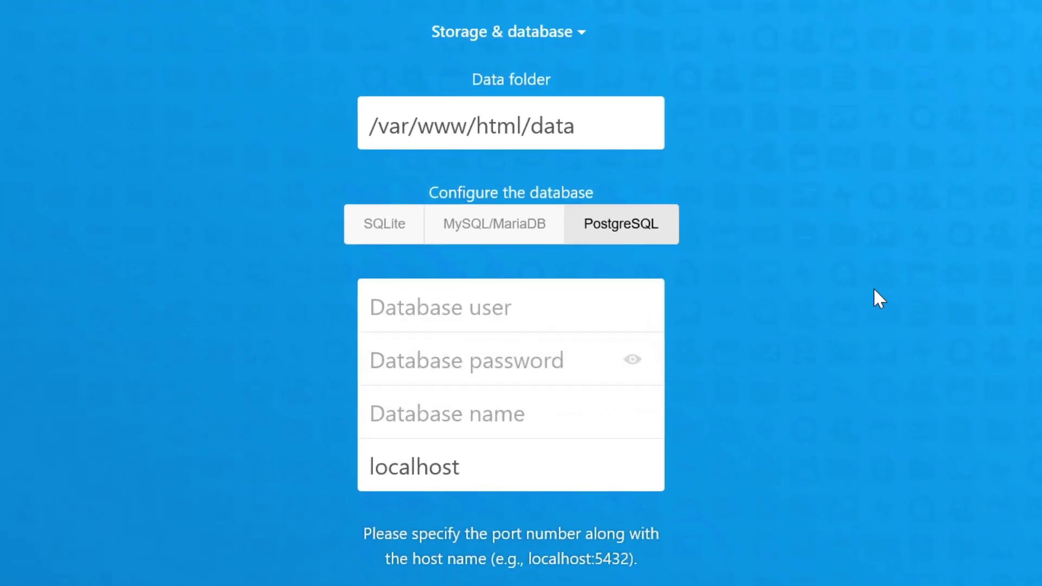
pyautogui.write('postgres')
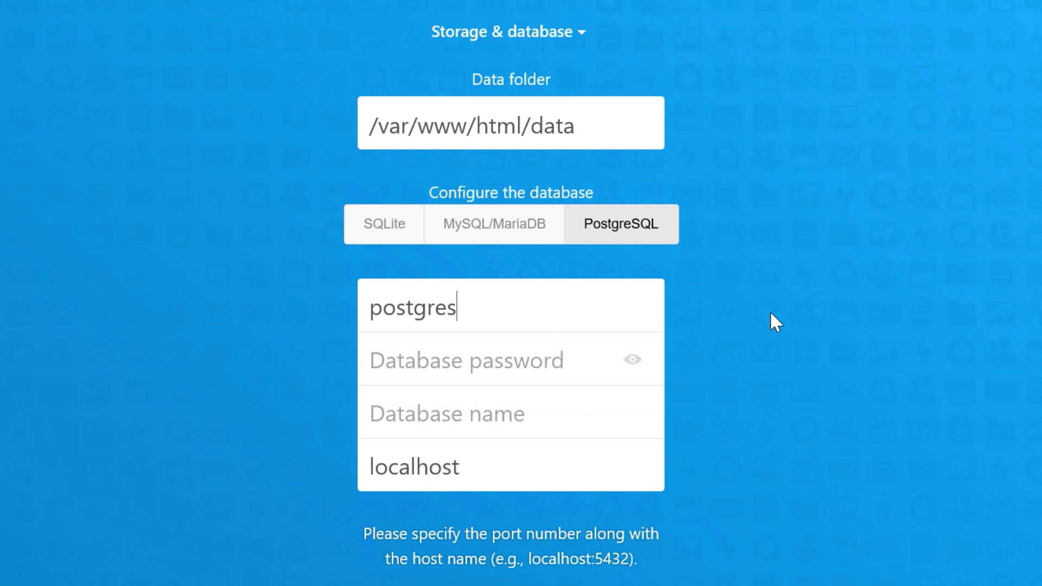
pyautogui.write('ecret')
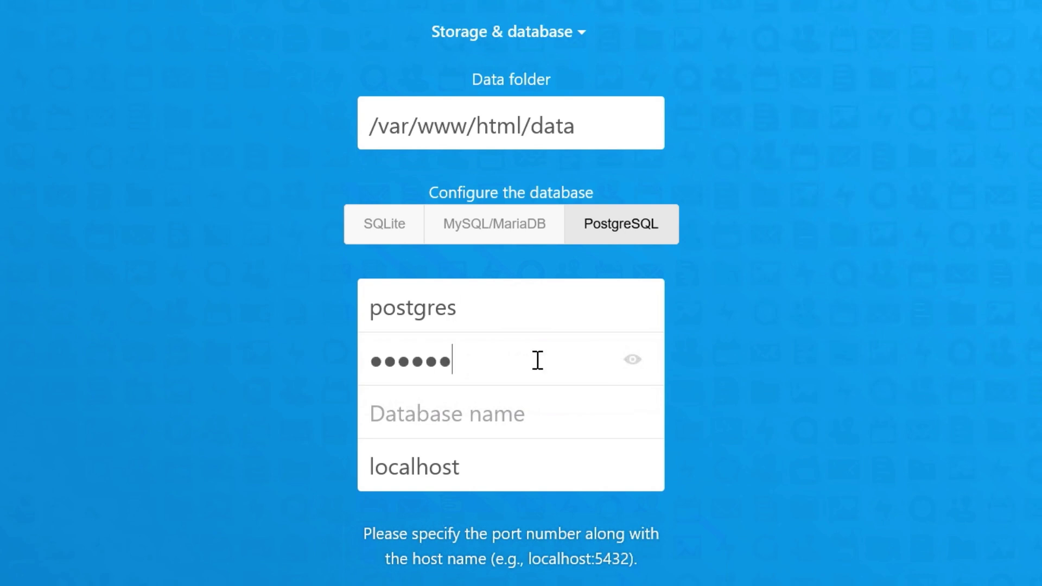
# Set the database name and host to postgres and finish the installation
pyautogui.click(464, 411)
pyautogui.write('postgres')
pyautogui.moveTo(634, 468); pyautogui.dragTo(365, 463)
pyautogui.write('postgres')
pyautogui.scroll(-5, 809, 423)
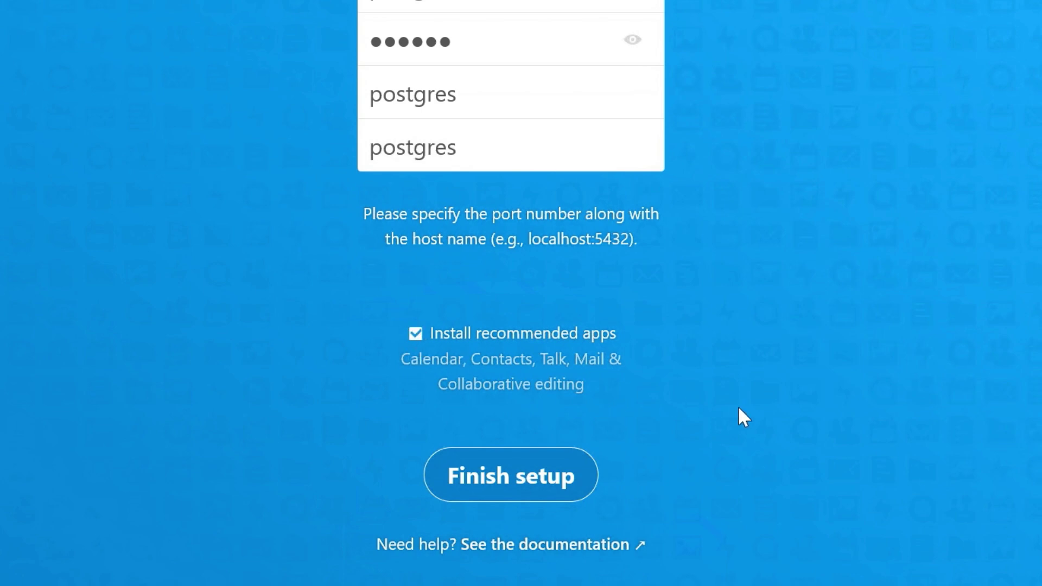
pyautogui.click(532, 468)
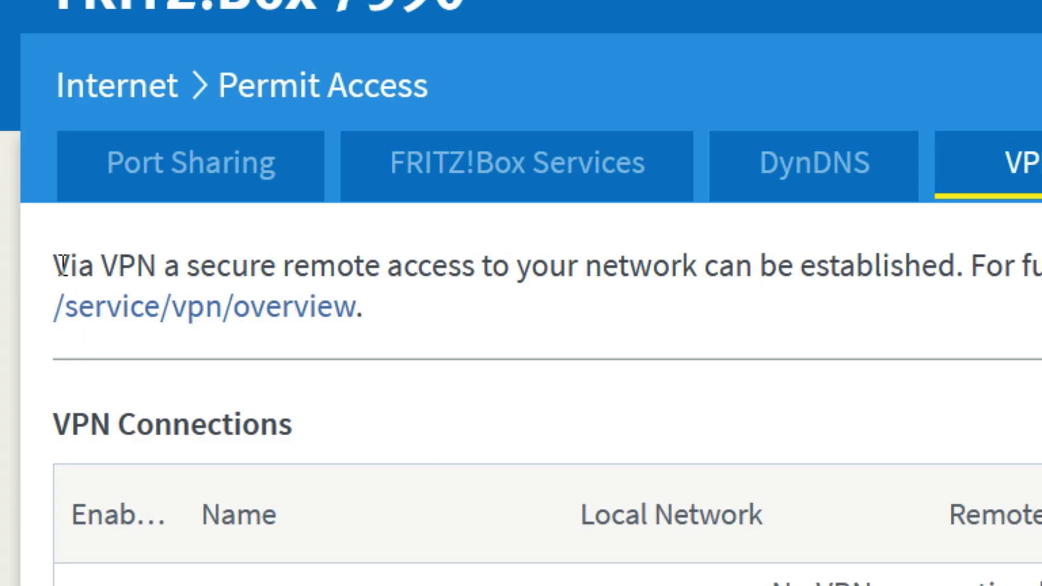
# Highlight the VPN remote access explanation on the FRITZ!Box Permit Access page
pyautogui.moveTo(55, 264); pyautogui.dragTo(967, 266)
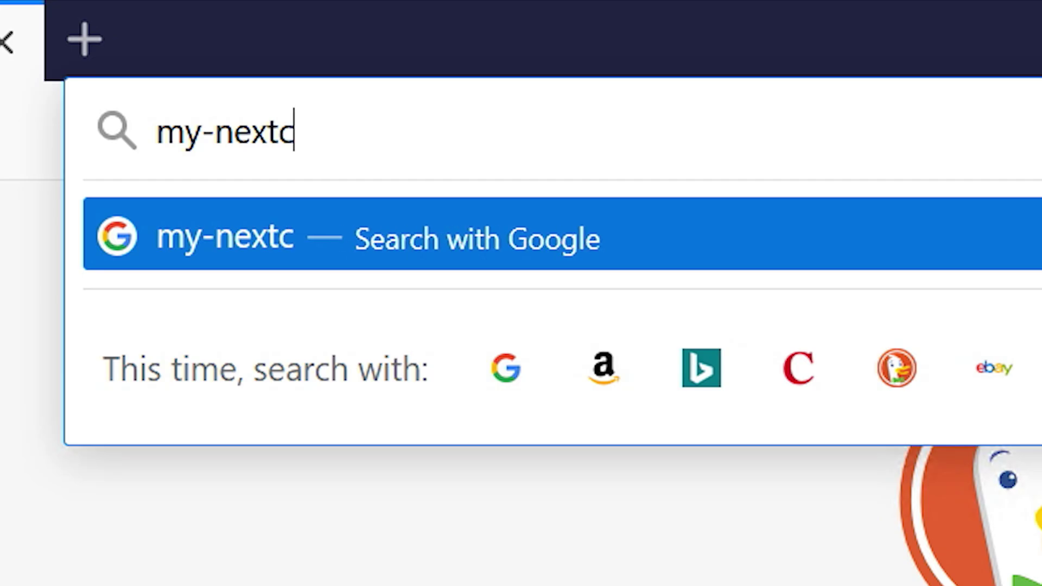
# Search loud-domain.com, read up on Let's Encrypt and the nginx-proxy docs, then return to Nextcloud Files
pyautogui.write('loud-d')
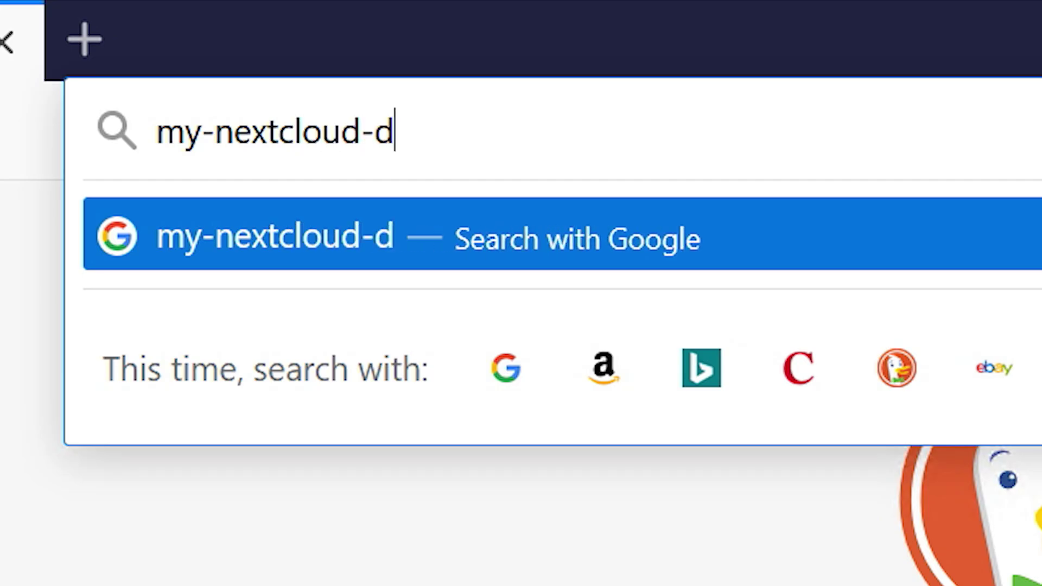
pyautogui.write('omain.com')
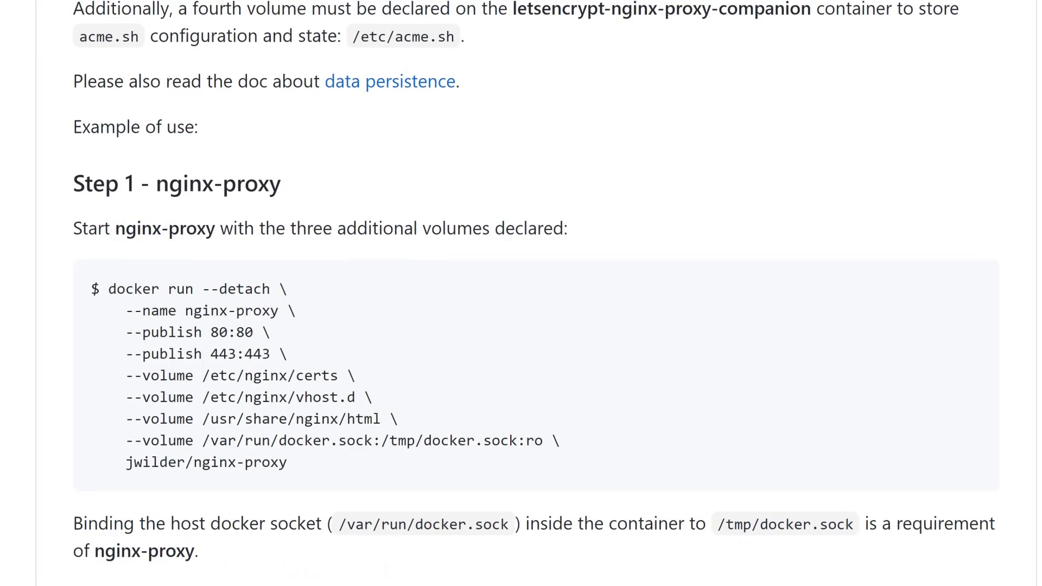
pyautogui.scroll(-3, 534, 293)
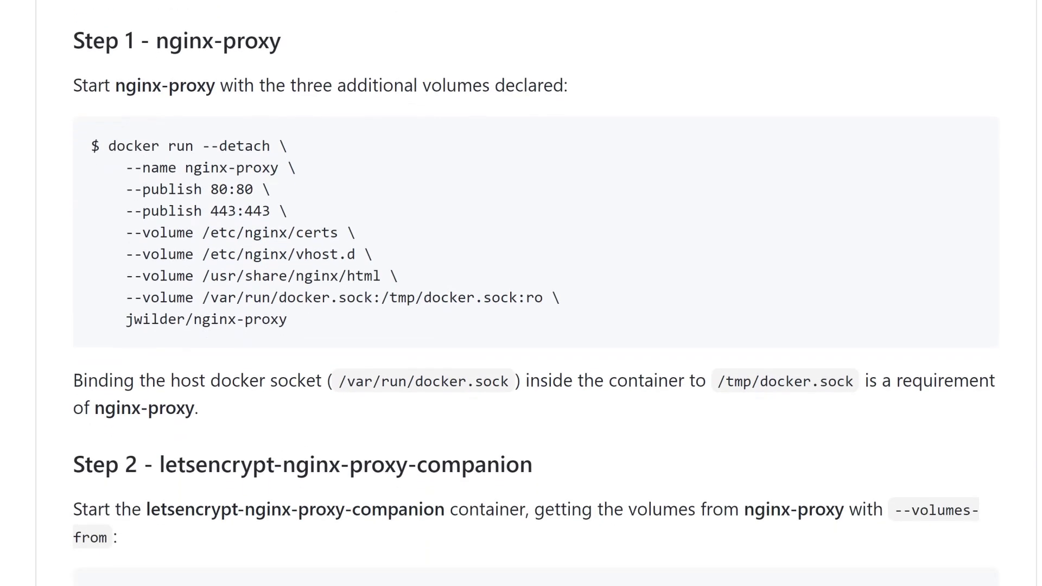
pyautogui.scroll(-15, 521, 293)
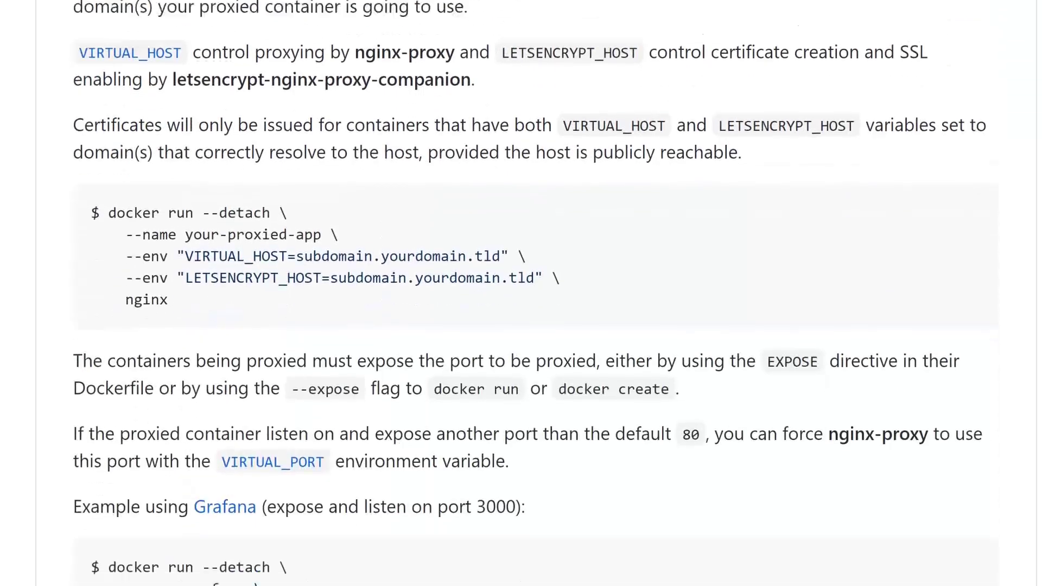
pyautogui.scroll(-4, 521, 293)
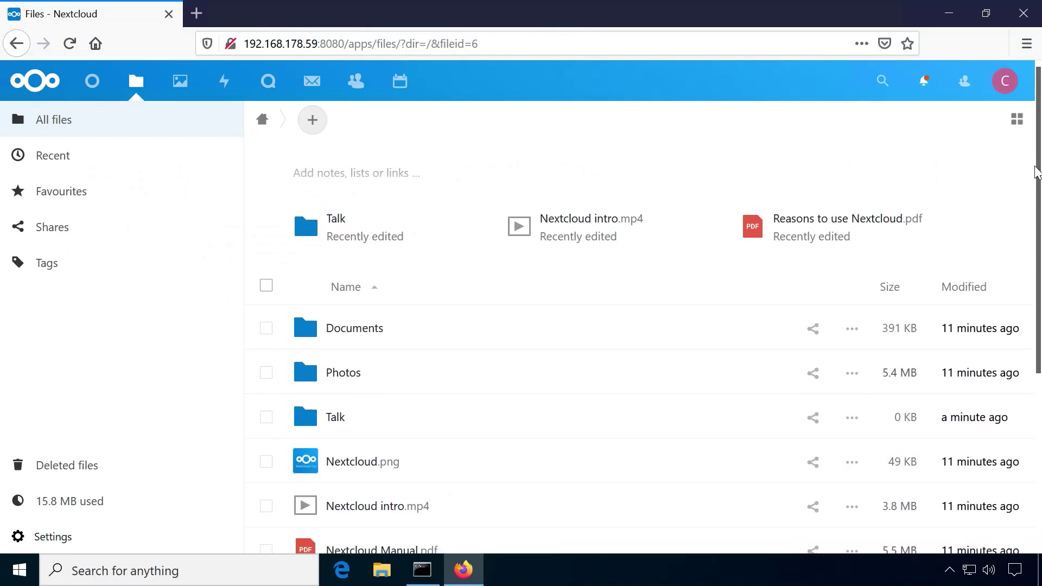
pyautogui.moveTo(1031, 147); pyautogui.dragTo(763, 223)
# Browse the Documents folder, view Toucan.jpg in Photos, then open the Activity feed
pyautogui.click(355, 242)
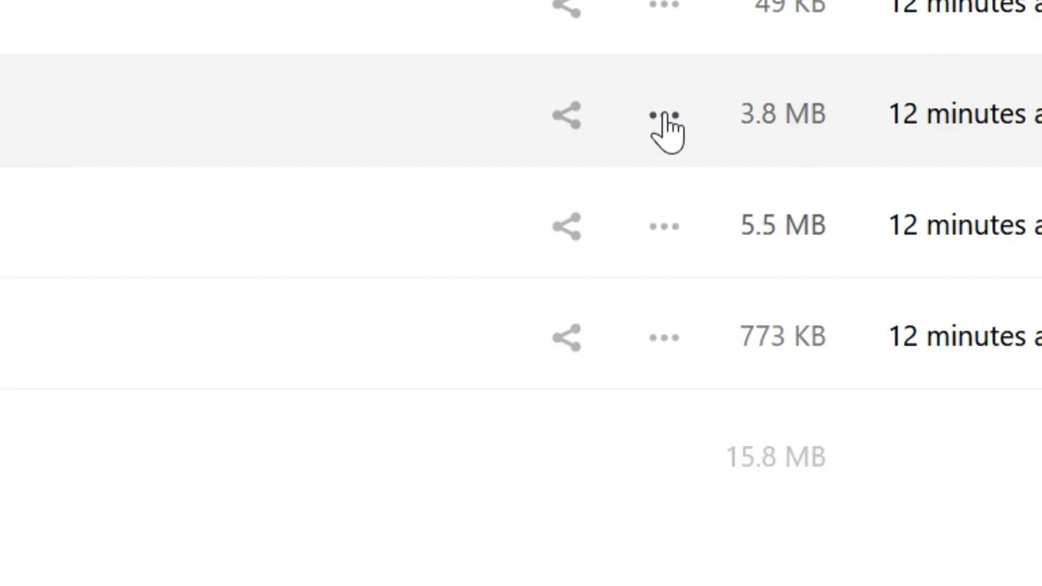
pyautogui.click(852, 420)
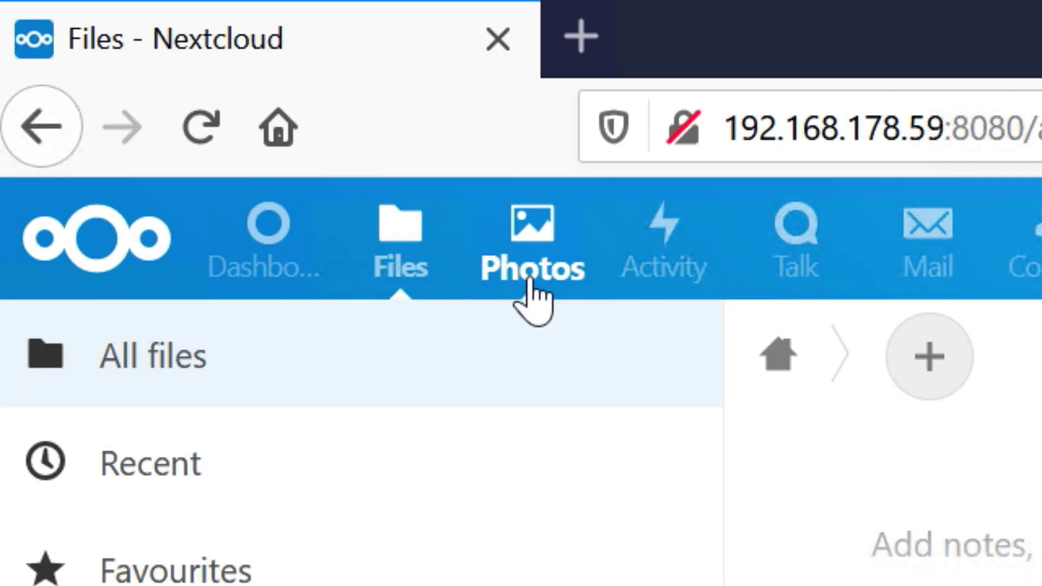
pyautogui.click(532, 297)
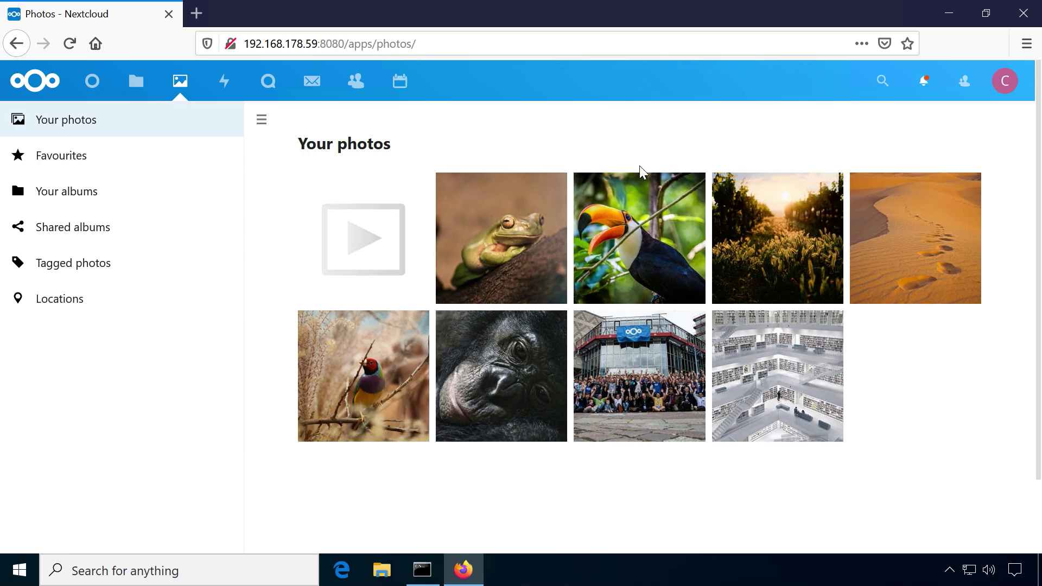
pyautogui.click(665, 226)
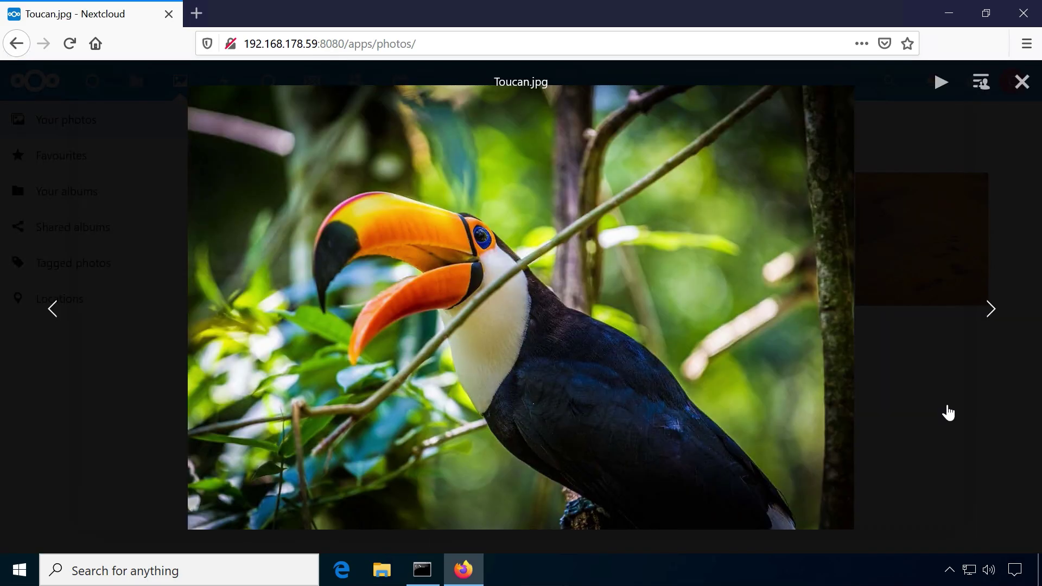
pyautogui.click(987, 211)
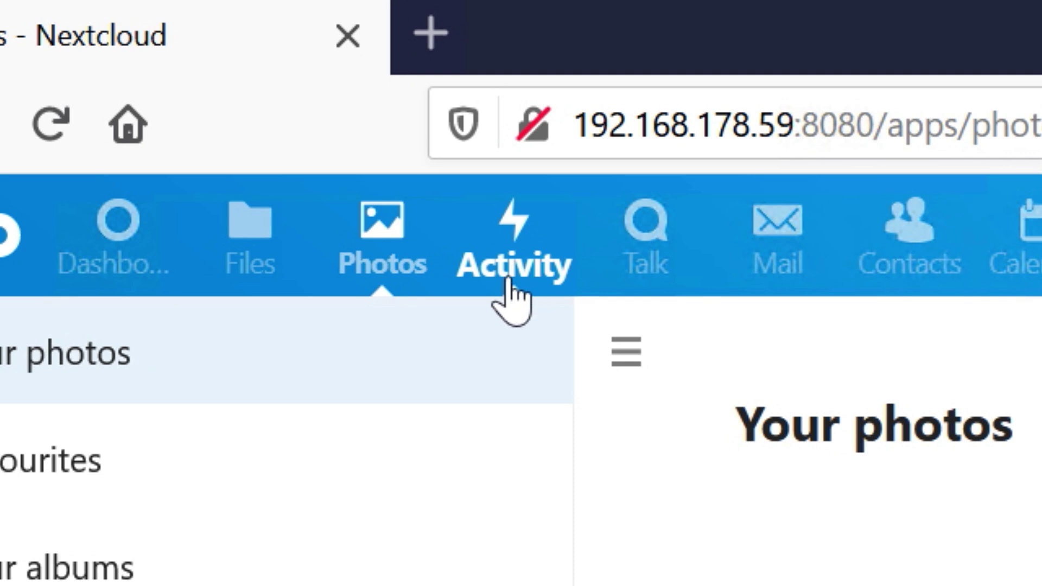
pyautogui.click(509, 283)
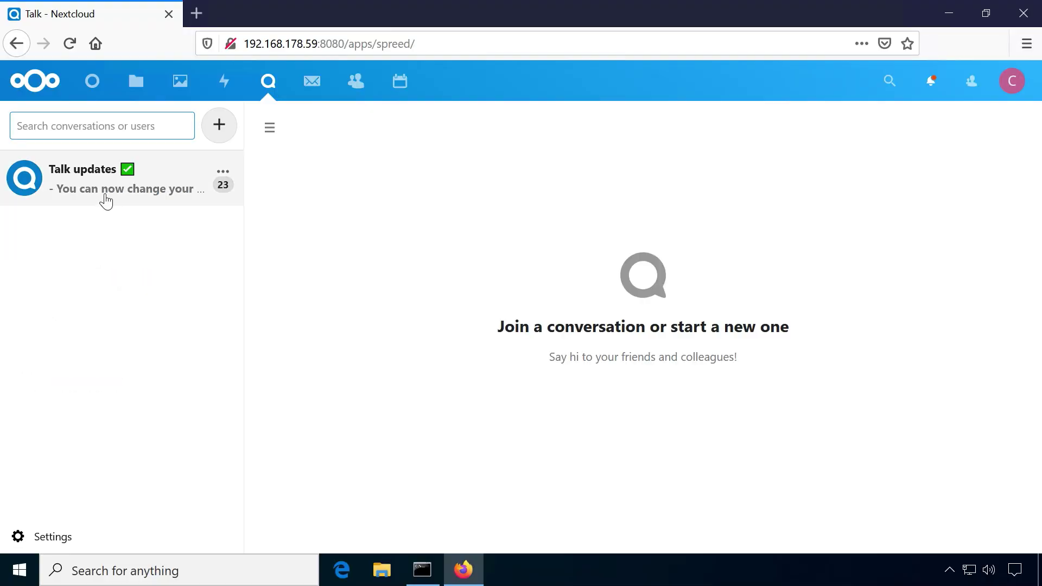
# Open the Talk updates conversation, then add a blank 'New contact' in Contacts
pyautogui.click(106, 200)
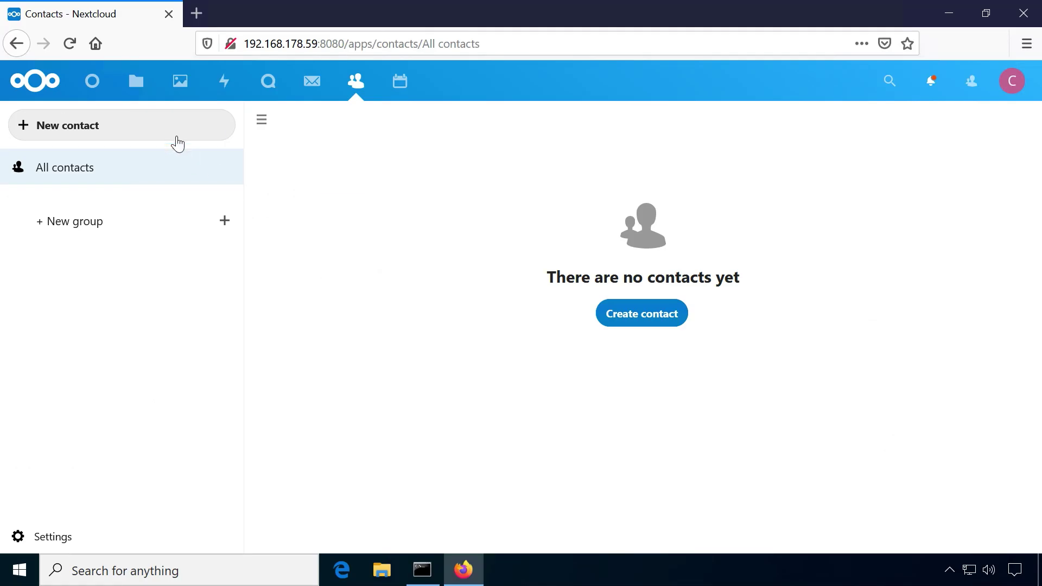
pyautogui.click(177, 138)
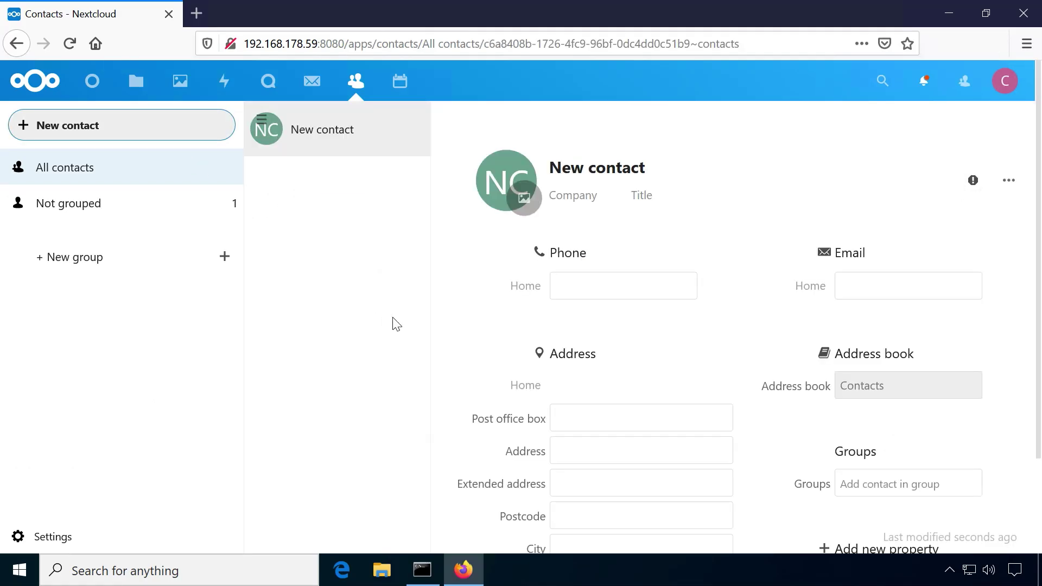
# Create and save an all-day 'Important Meeting' event on 15 December 2020
pyautogui.click(430, 314)
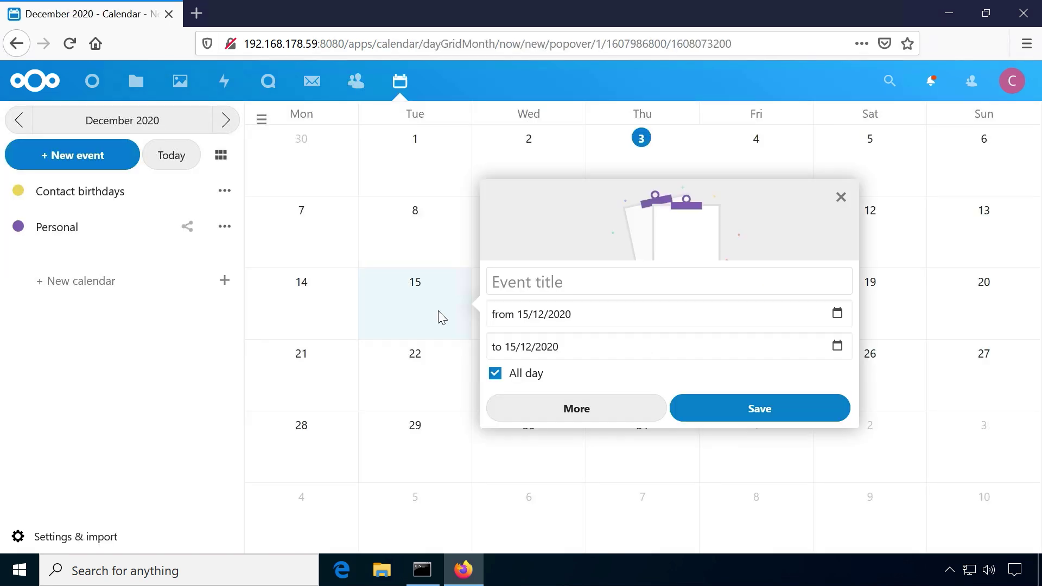
pyautogui.write('Important Meeting')
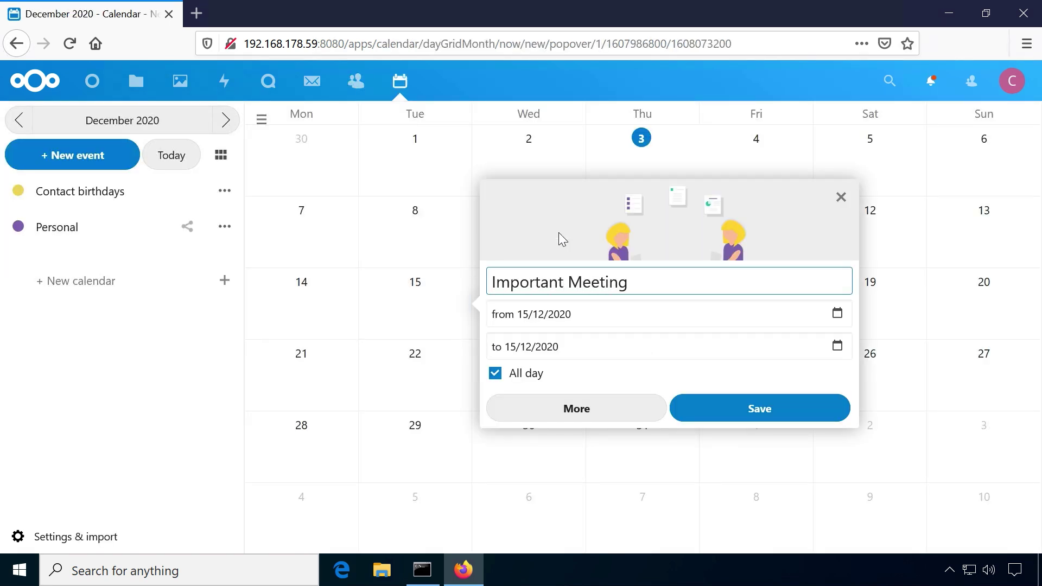
pyautogui.click(630, 409)
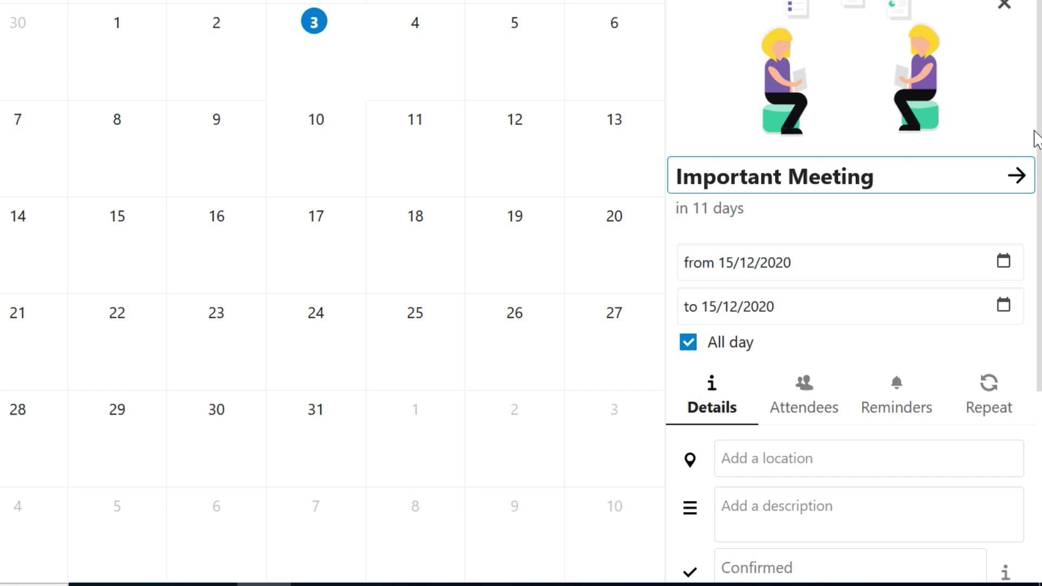
pyautogui.scroll(-3, 1037, 136)
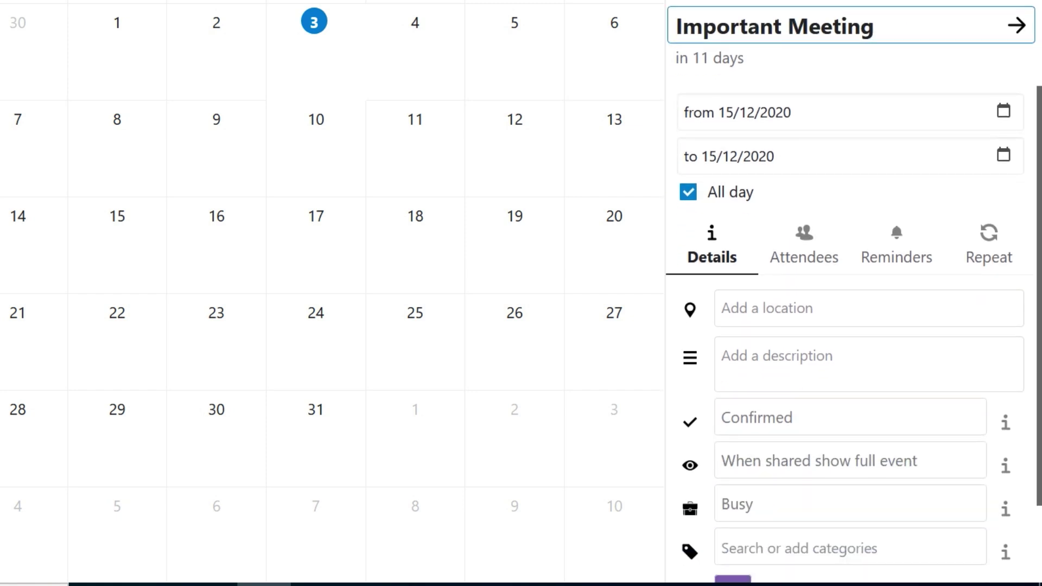
pyautogui.scroll(-2, 854, 291)
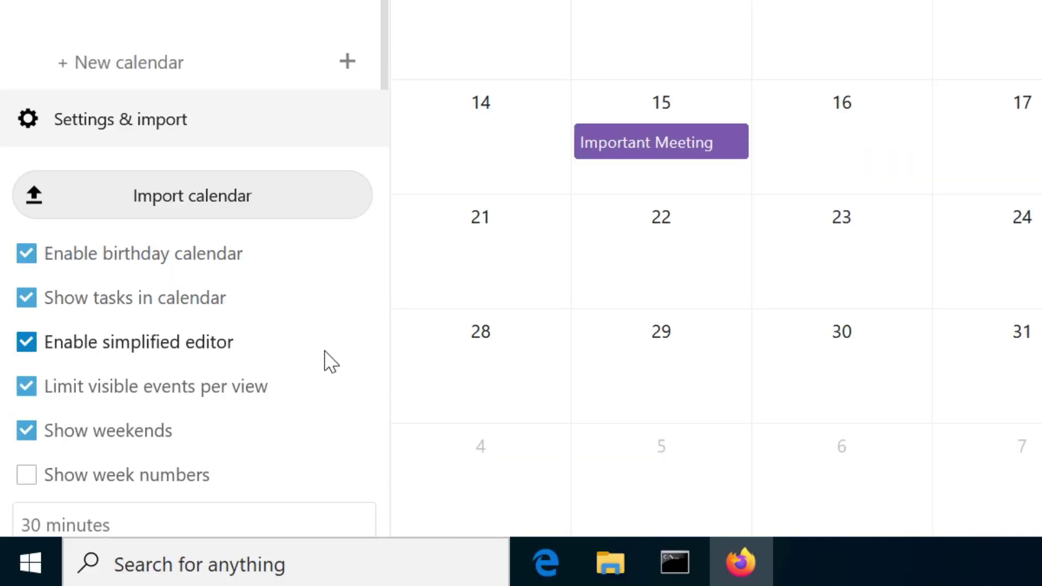
pyautogui.scroll(-3, 326, 361)
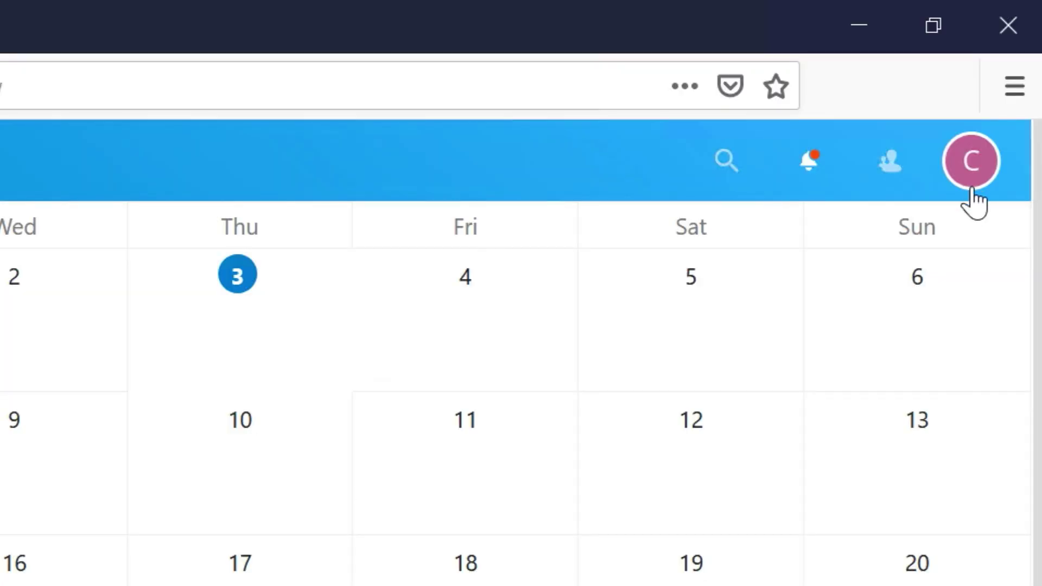
pyautogui.click(970, 181)
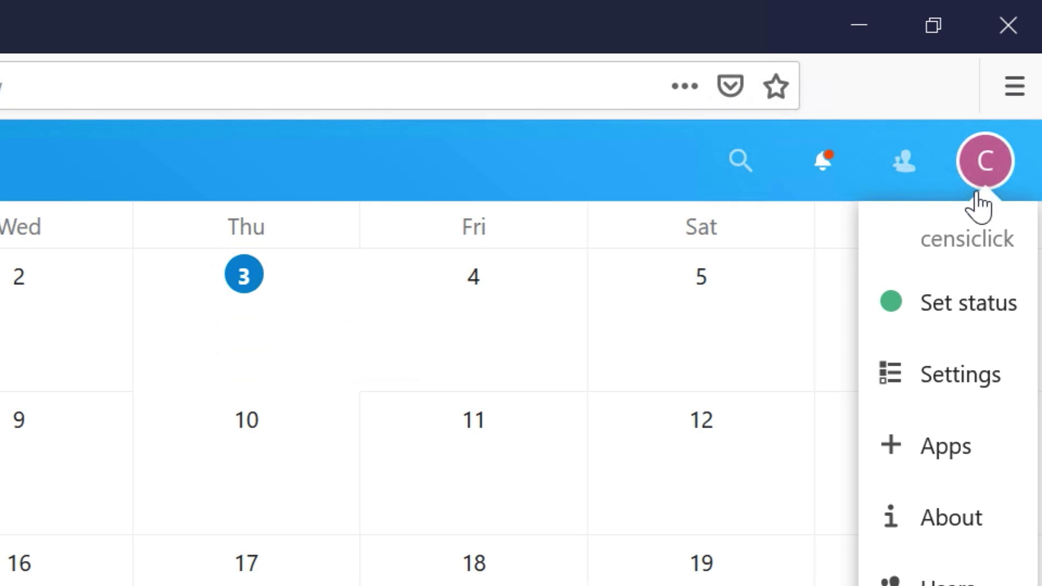
# Browse the Apps page and filter it to the Customization category
pyautogui.click(992, 466)
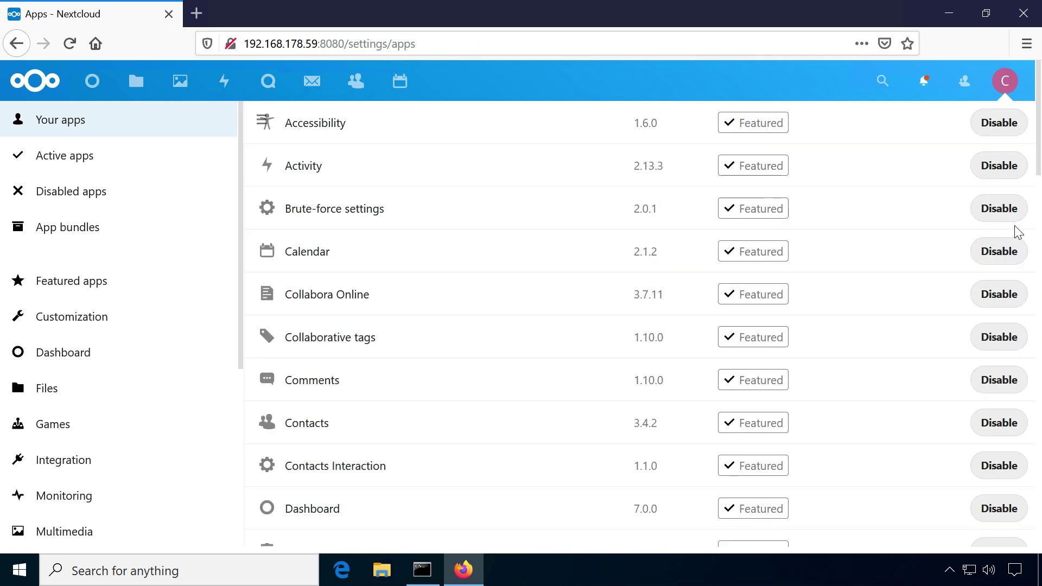
pyautogui.scroll(-7, 547, 307)
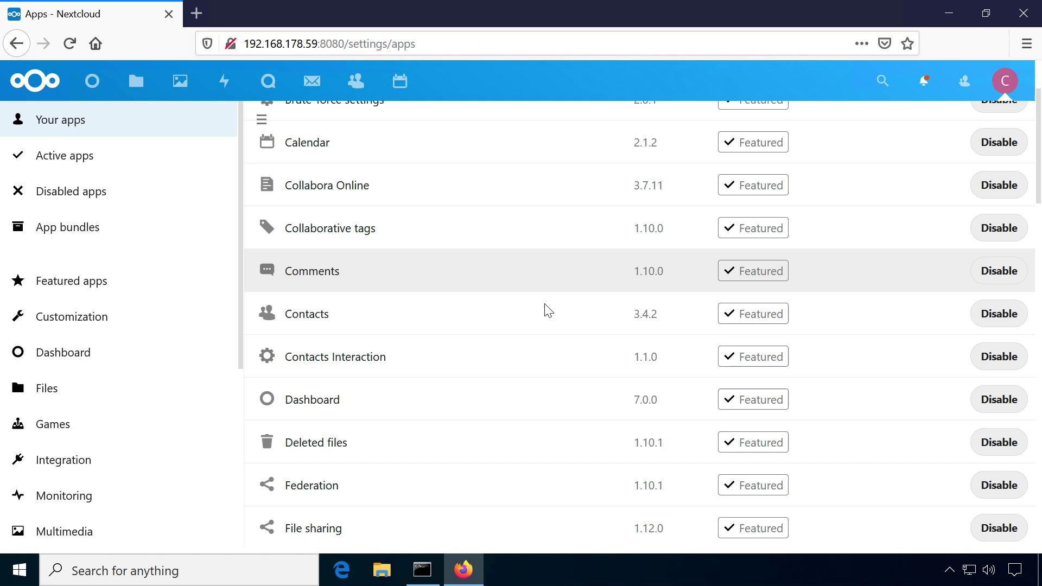
pyautogui.click(127, 320)
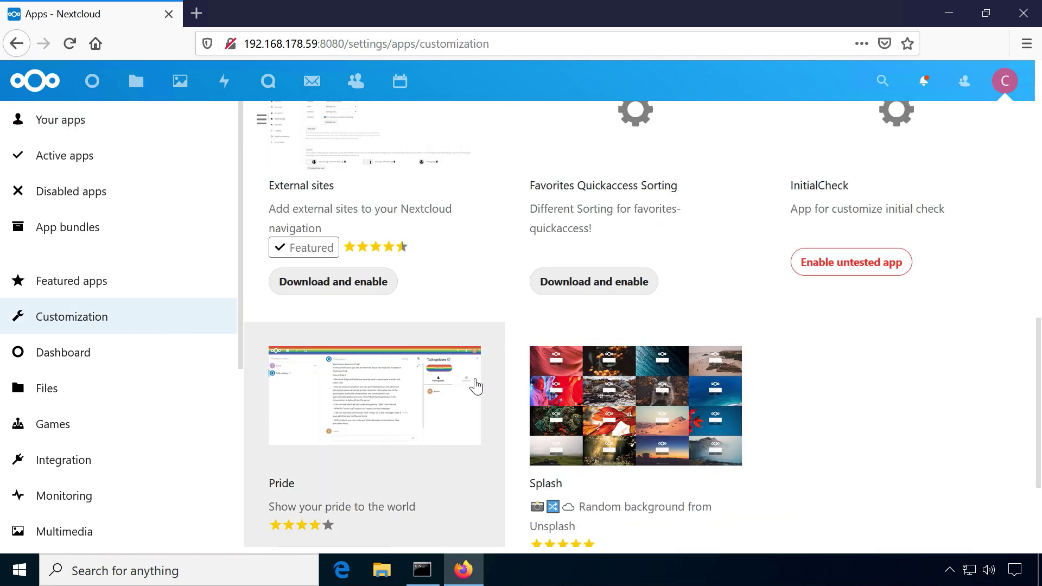
pyautogui.scroll(5, 473, 399)
pyautogui.scroll(5, 476, 405)
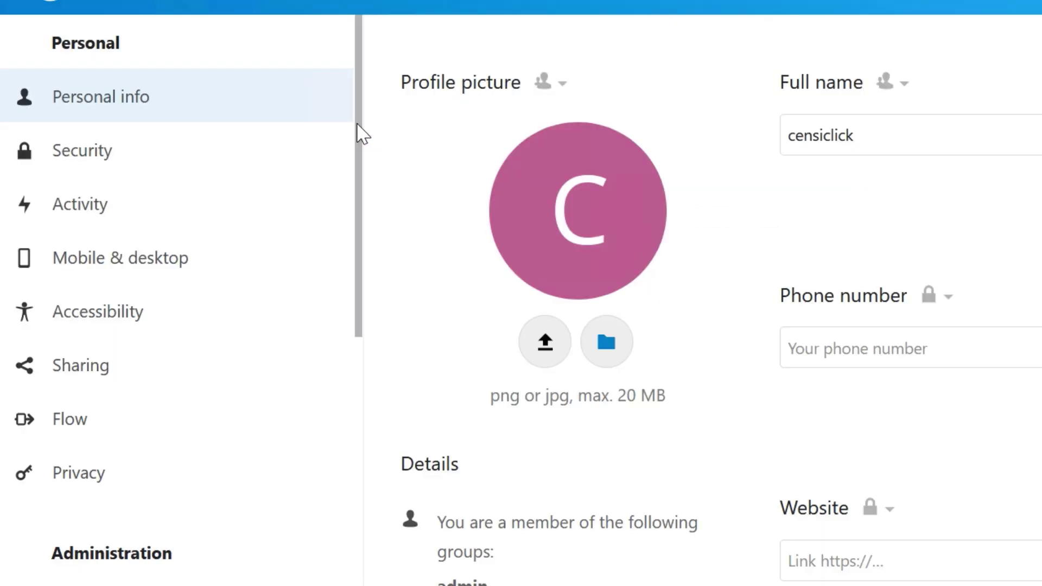
# Look through the Sharing, Server info, Theming and Security administration settings pages
pyautogui.moveTo(358, 130); pyautogui.dragTo(354, 332)
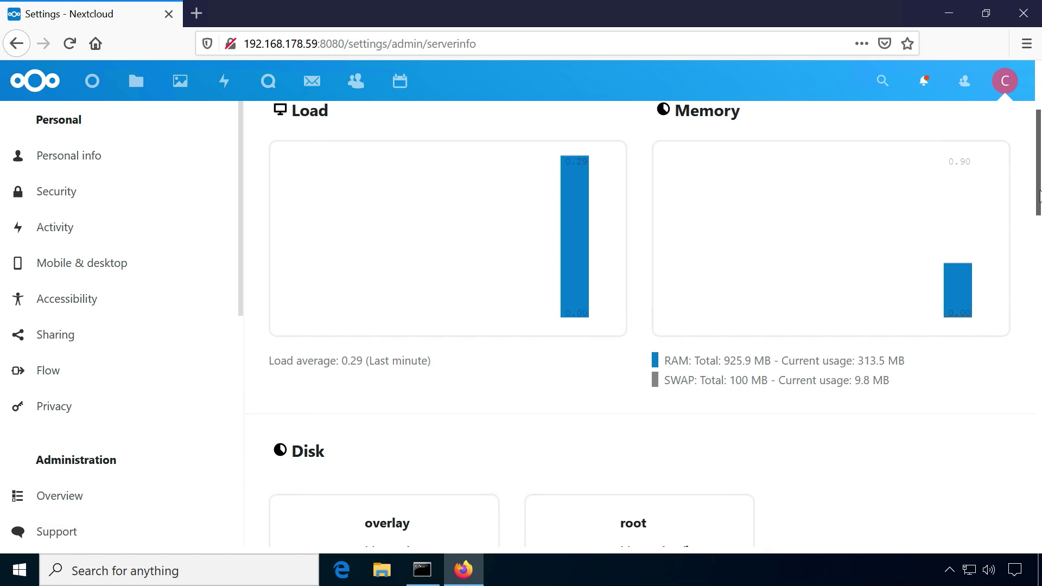
pyautogui.scroll(-2, 1039, 225)
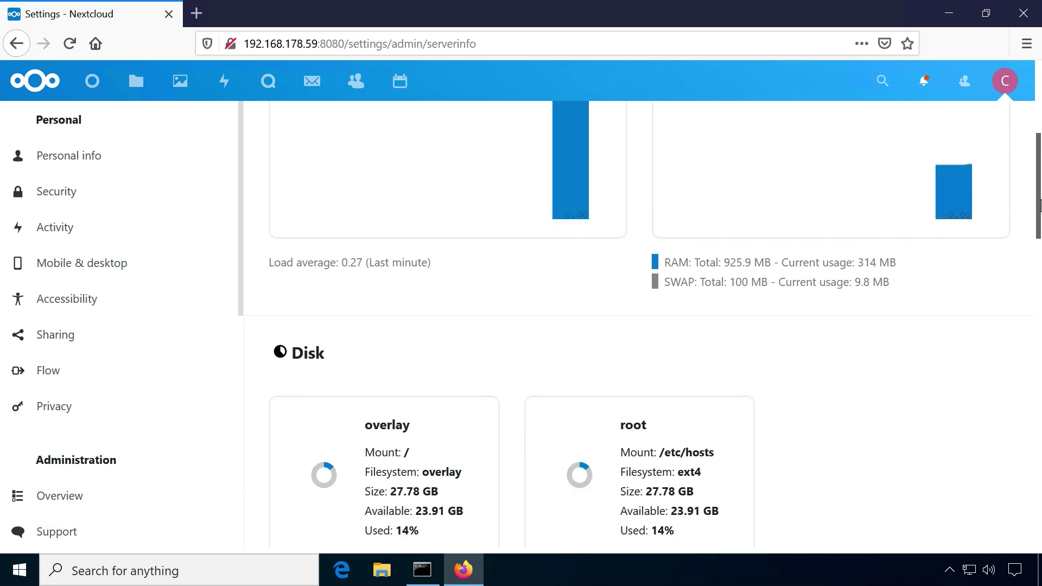
pyautogui.scroll(-2, 1039, 225)
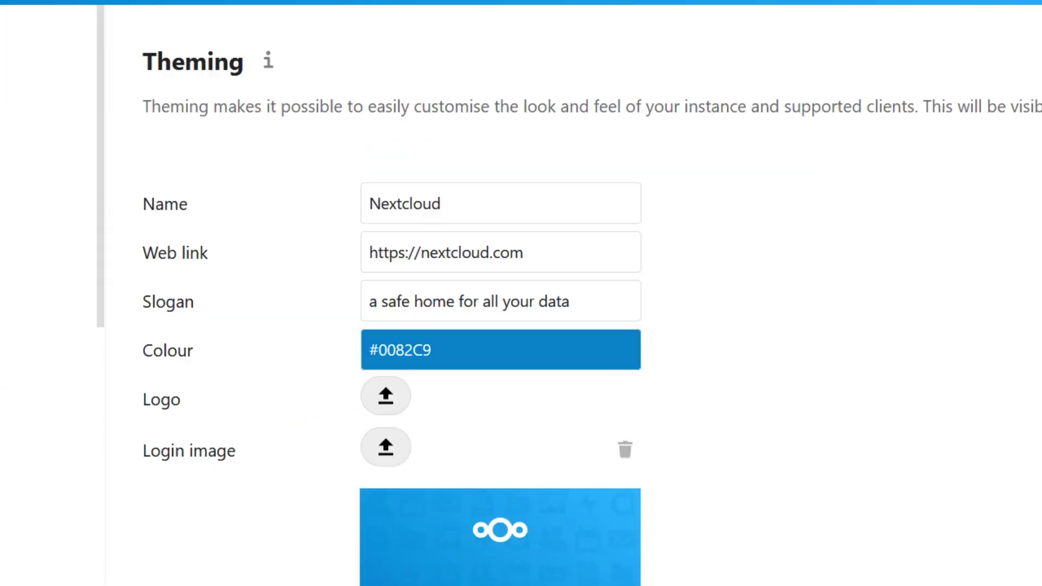
pyautogui.scroll(-5, 499, 293)
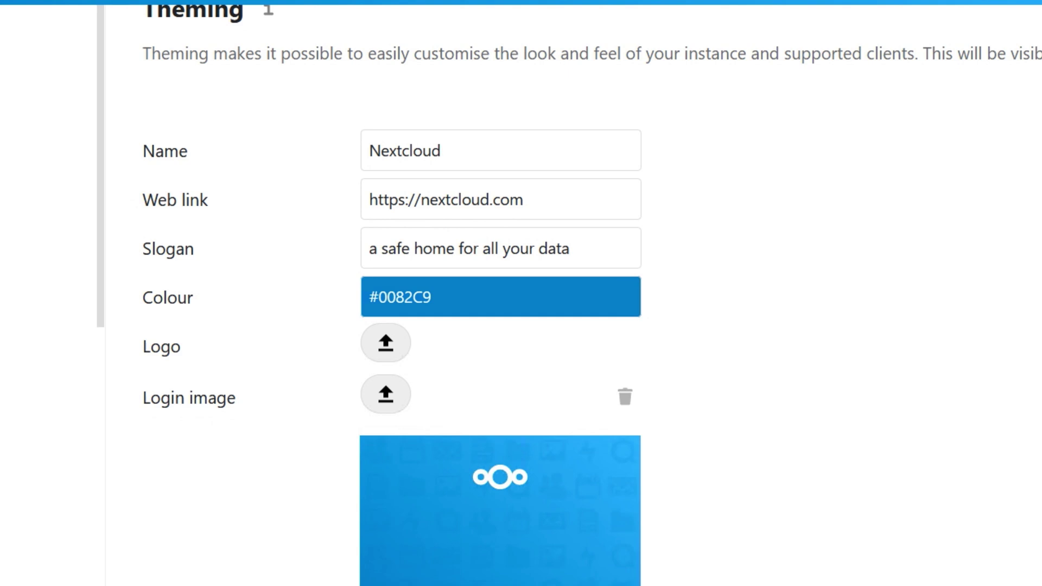
pyautogui.scroll(-4, 500, 294)
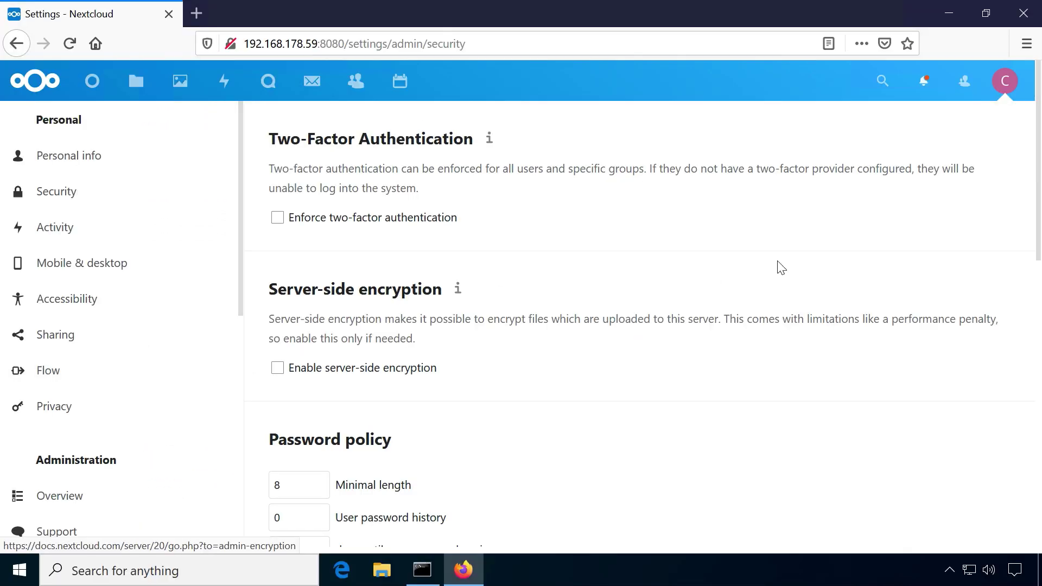
pyautogui.scroll(-3, 1019, 183)
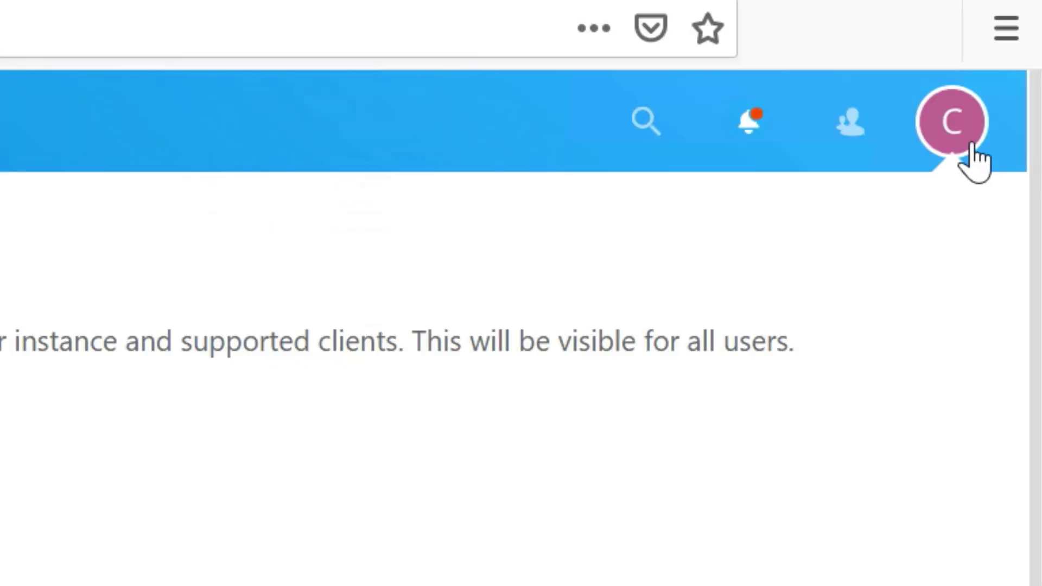
# On the Users page, start a new user and begin typing the username 'new'
pyautogui.click(972, 148)
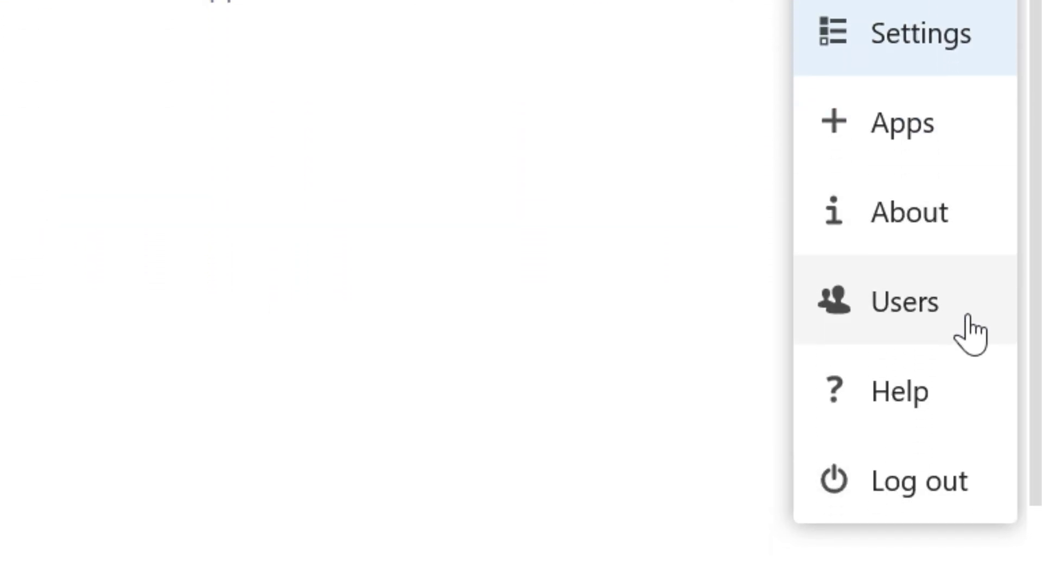
pyautogui.click(971, 330)
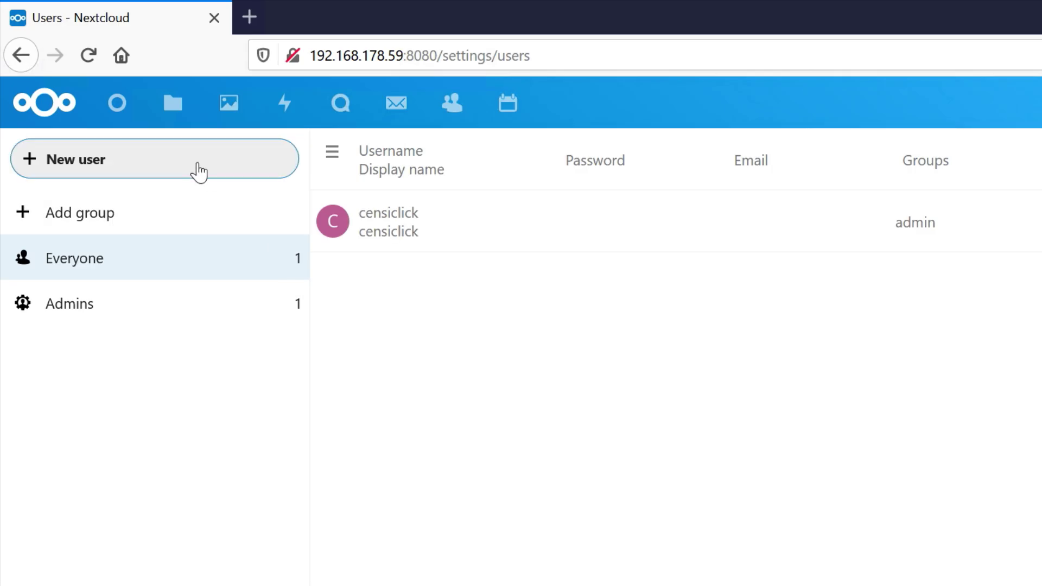
pyautogui.click(198, 166)
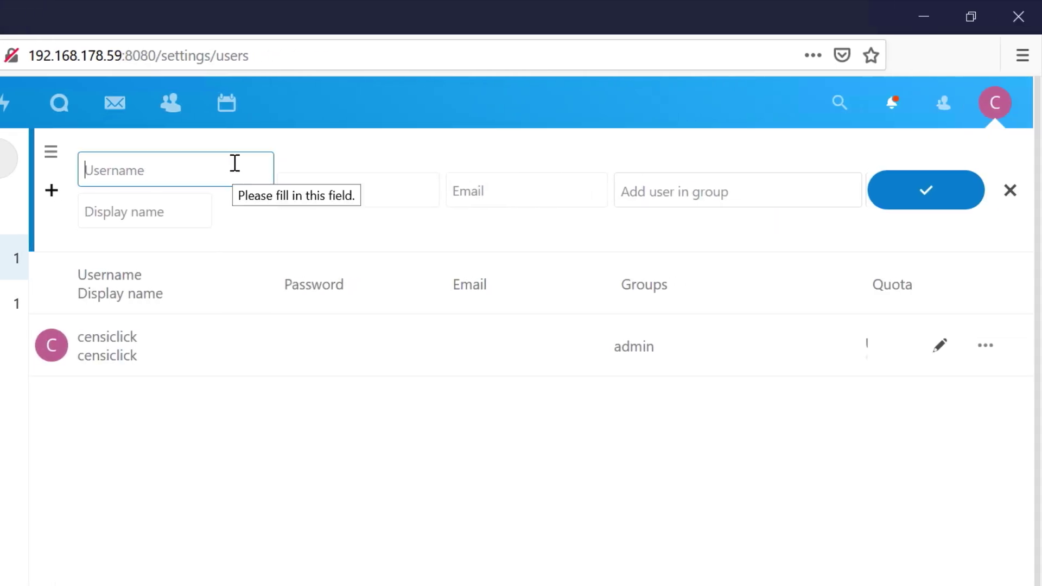
pyautogui.write('new')
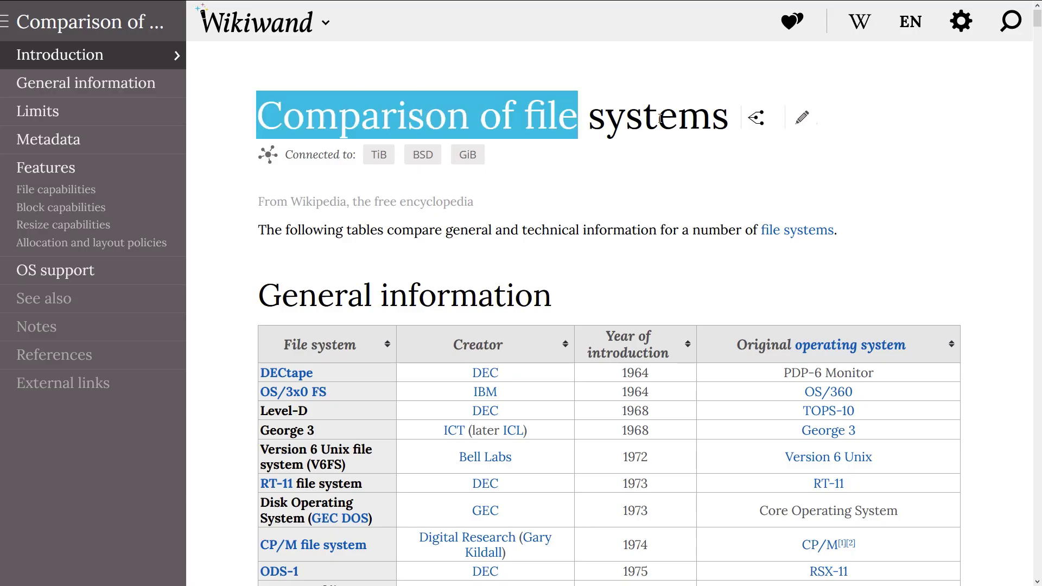
# Jump to the OS support table in 'Comparison of file systems' and scroll through its rows
pyautogui.moveTo(660, 119); pyautogui.dragTo(741, 121)
pyautogui.click(684, 176)
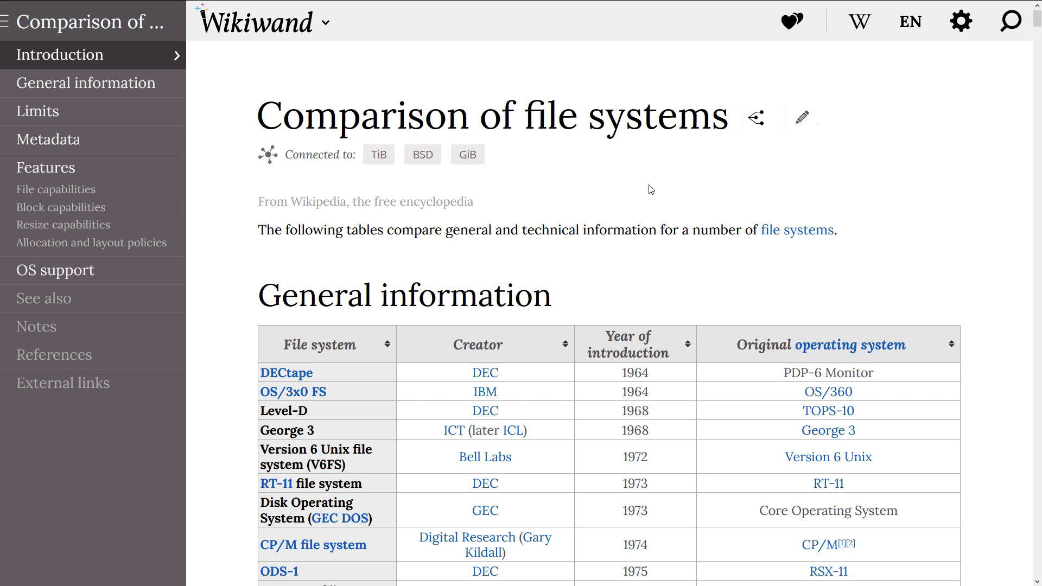
pyautogui.click(115, 272)
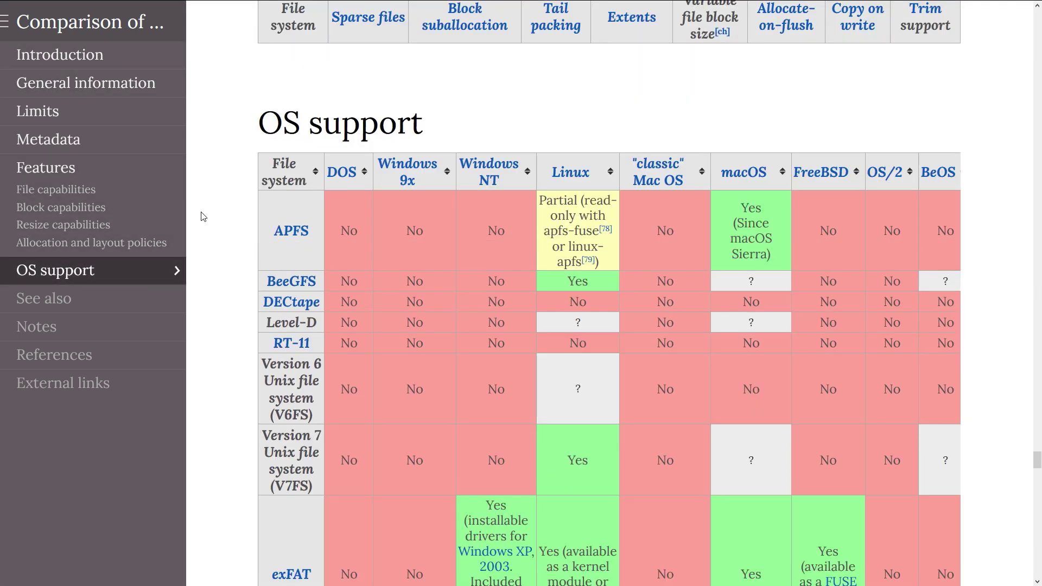
pyautogui.scroll(-5, 207, 233)
pyautogui.scroll(-12, 210, 255)
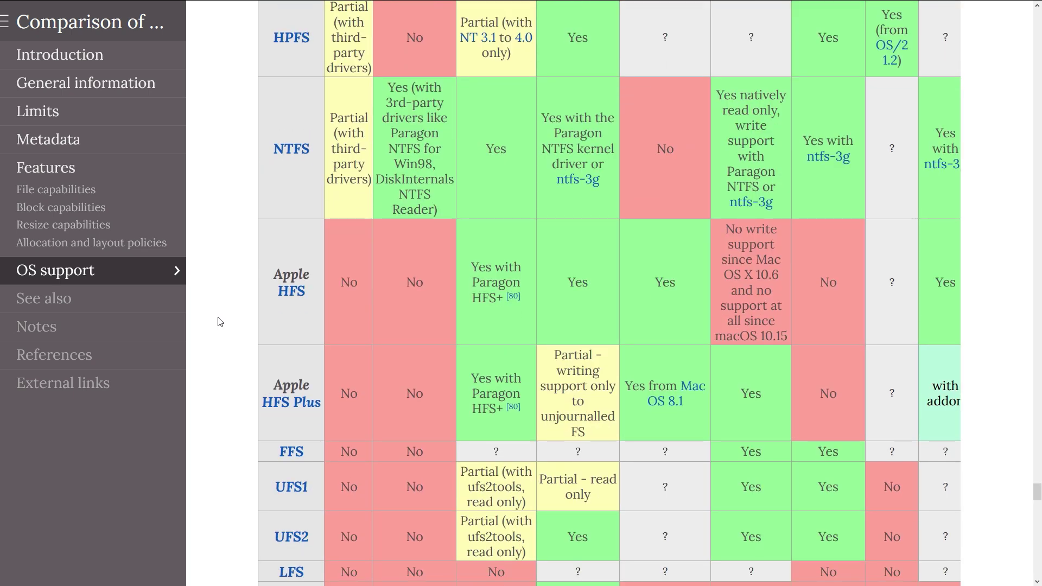
pyautogui.scroll(-15, 220, 322)
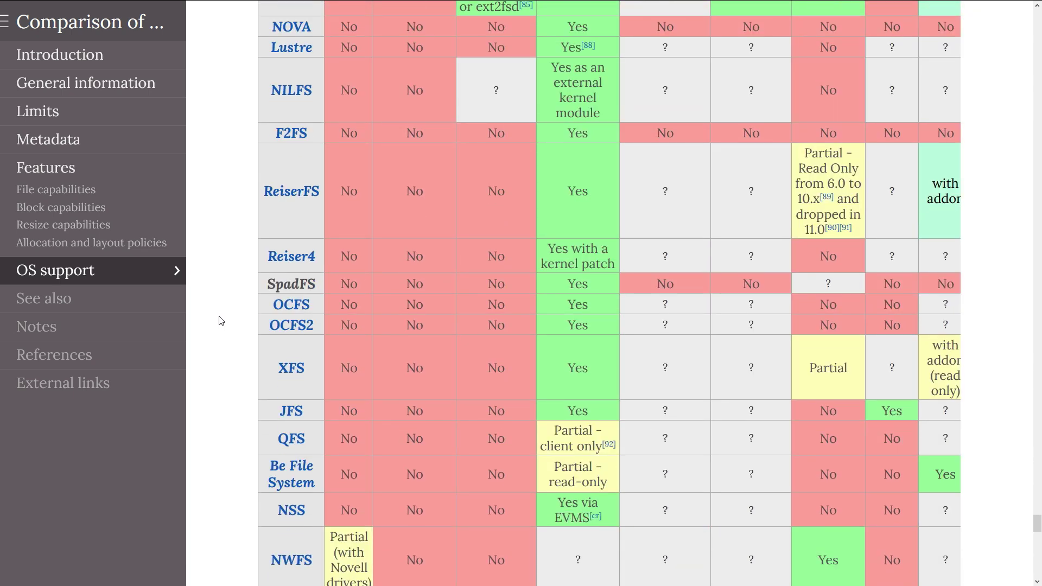
pyautogui.scroll(-8, 221, 322)
pyautogui.scroll(-8, 221, 320)
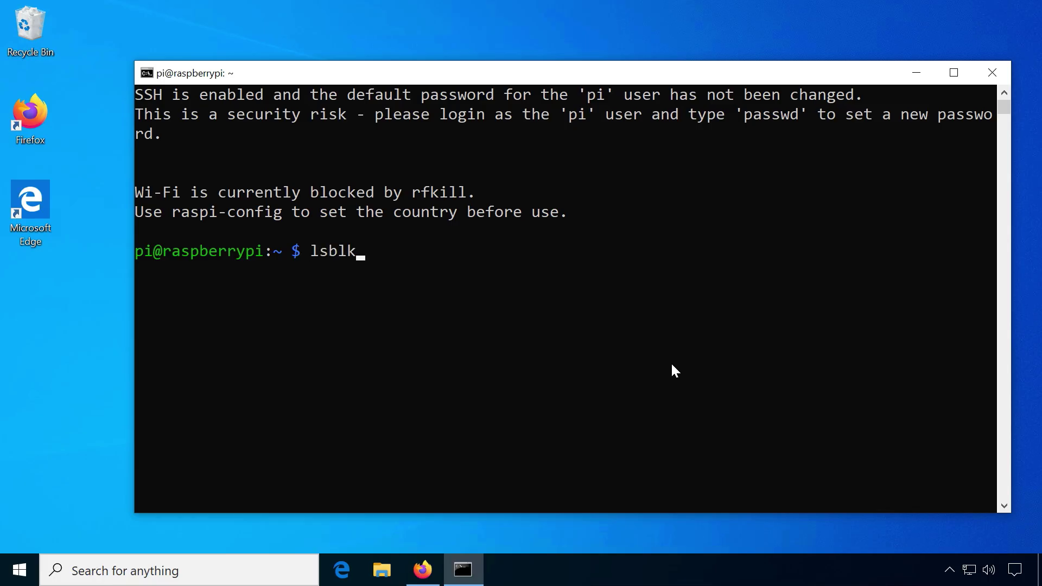
# List the drives with lsblk and format /dev/sda1 as ext4, confirming with y
pyautogui.press('Return')
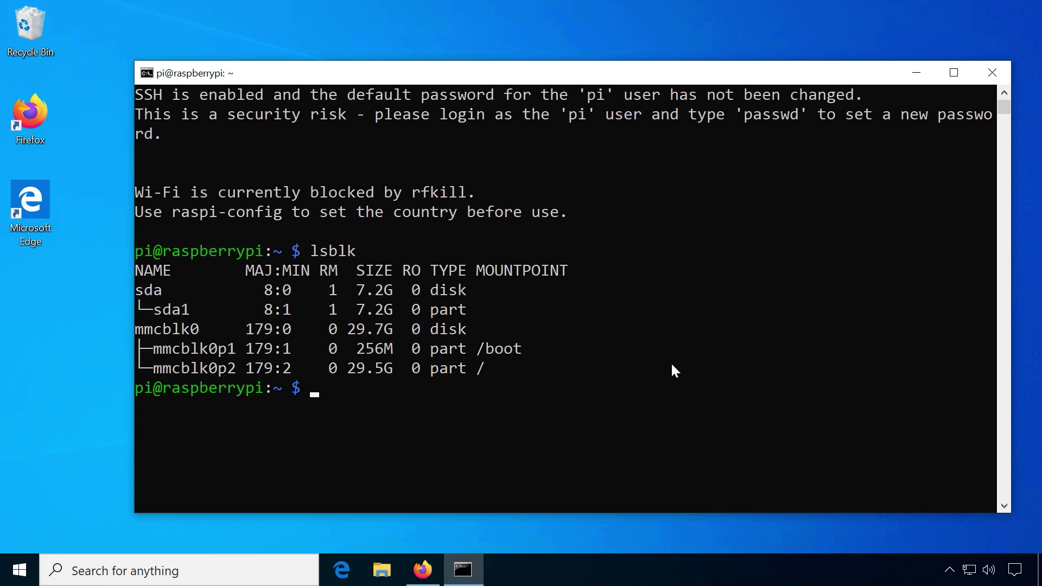
pyautogui.moveTo(152, 316); pyautogui.dragTo(481, 317)
pyautogui.press('Return')
pyautogui.write('sudo ')
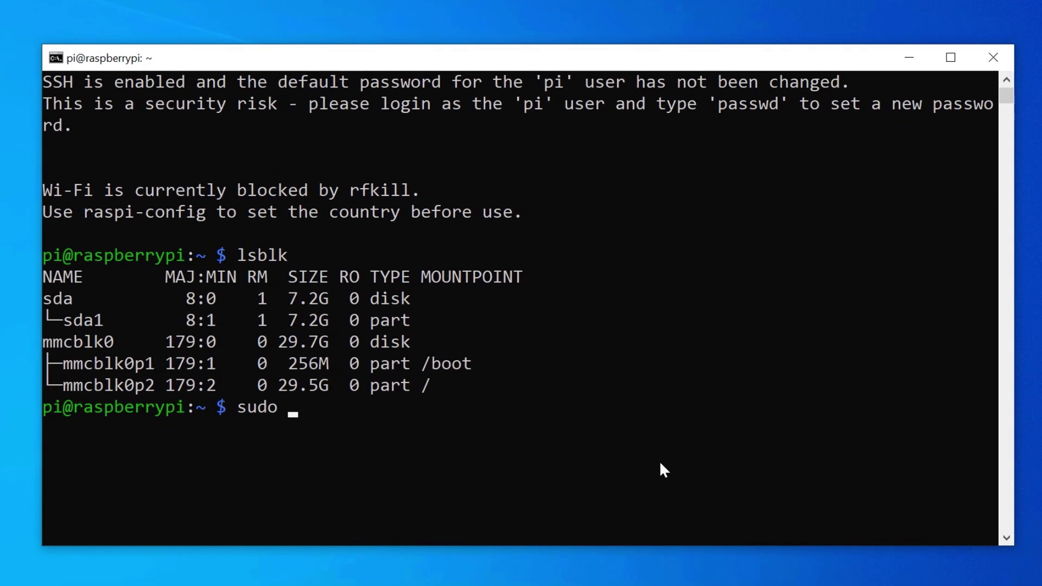
pyautogui.write('mkfs.ext4')
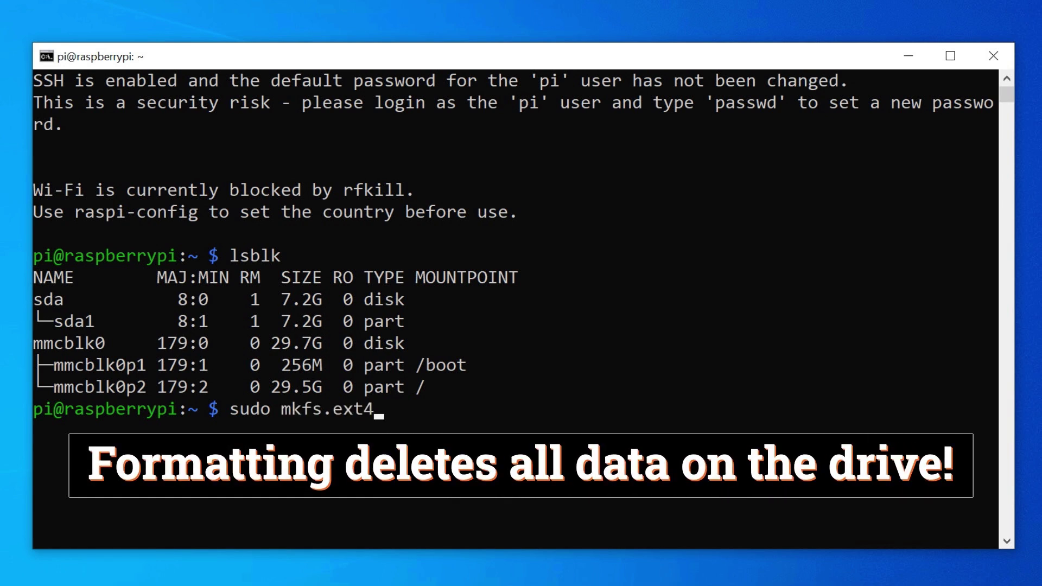
pyautogui.write(' /dev/')
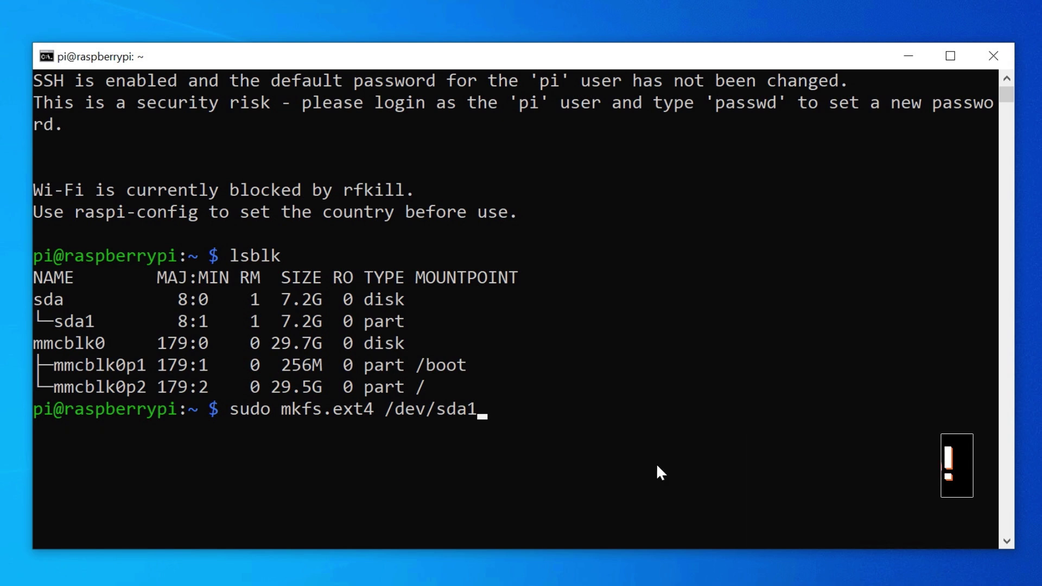
pyautogui.write('sda1')
pyautogui.press('Return')
pyautogui.write('yway? (y,N')
pyautogui.press('Return')
pyautogui.press('Return')
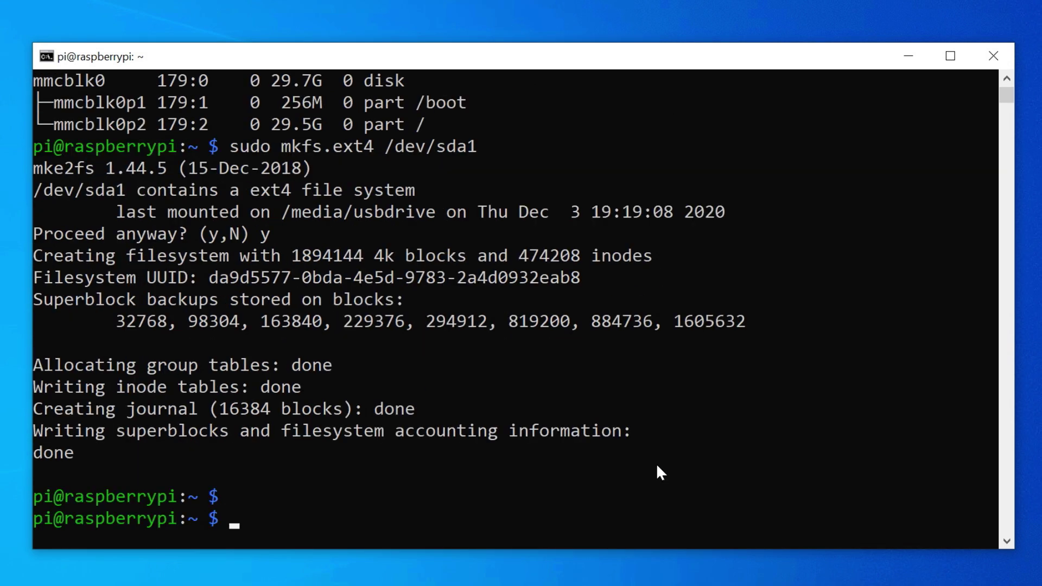
# Create /media/usbdrive, mount /dev/sda1 there, and give www-data ownership of it
pyautogui.scroll(-3, 652, 463)
pyautogui.write('sudo mkdir /')
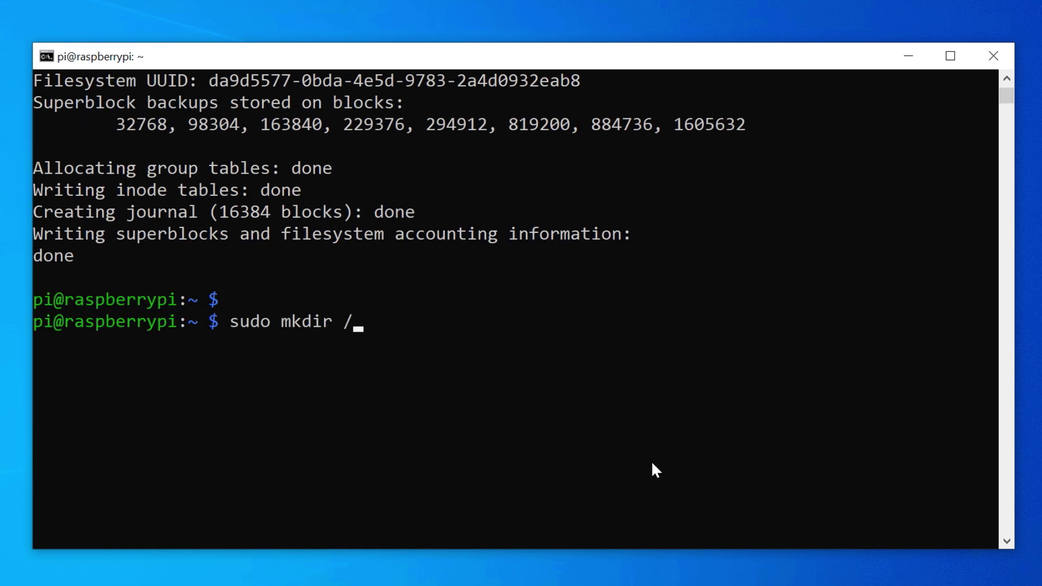
pyautogui.write('media/usbdrive')
pyautogui.press('Return')
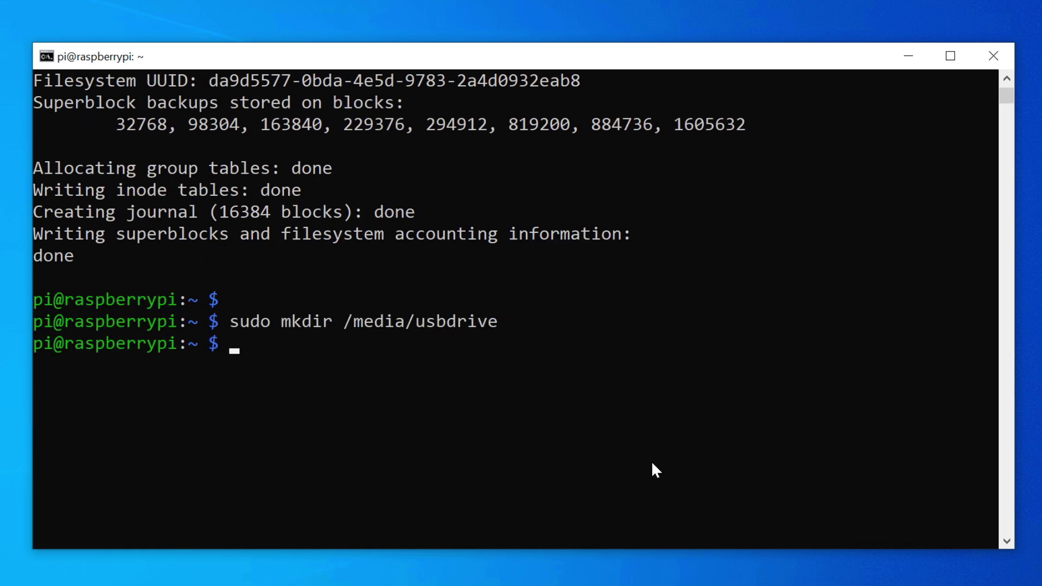
pyautogui.write('sudo mount /dev/s')
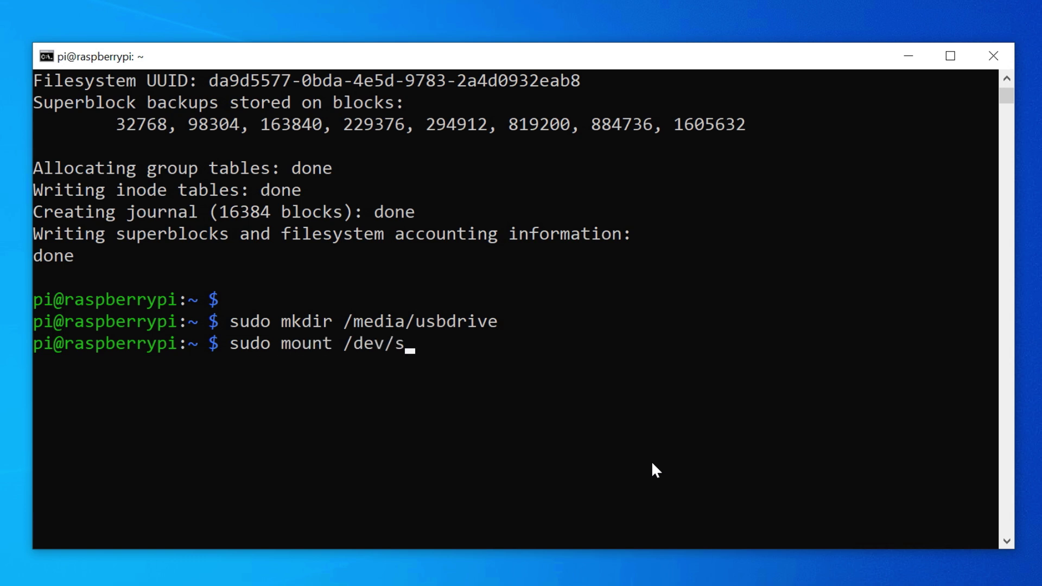
pyautogui.write('da1 /media/usbdrive')
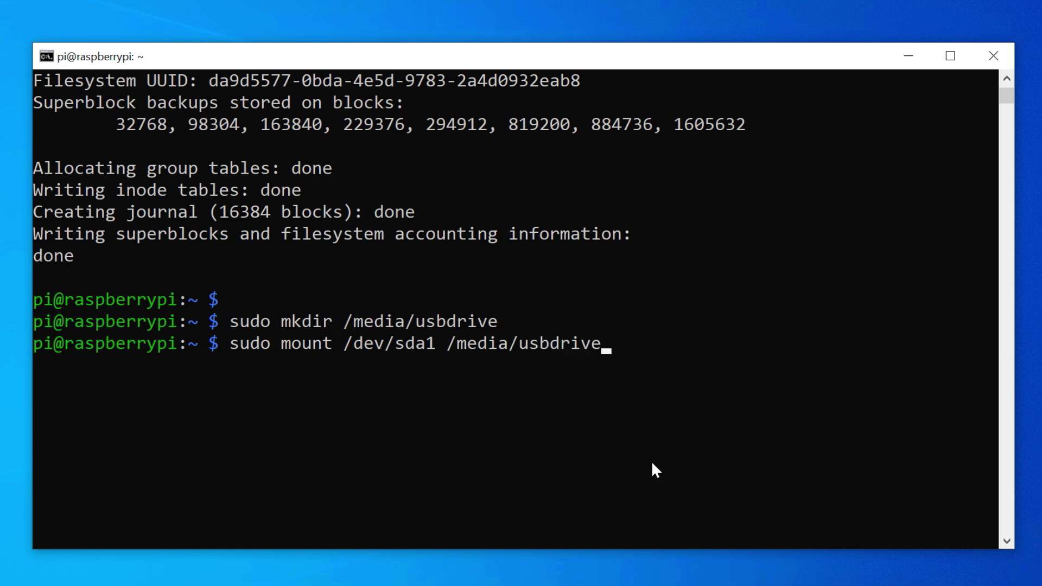
pyautogui.press('Return')
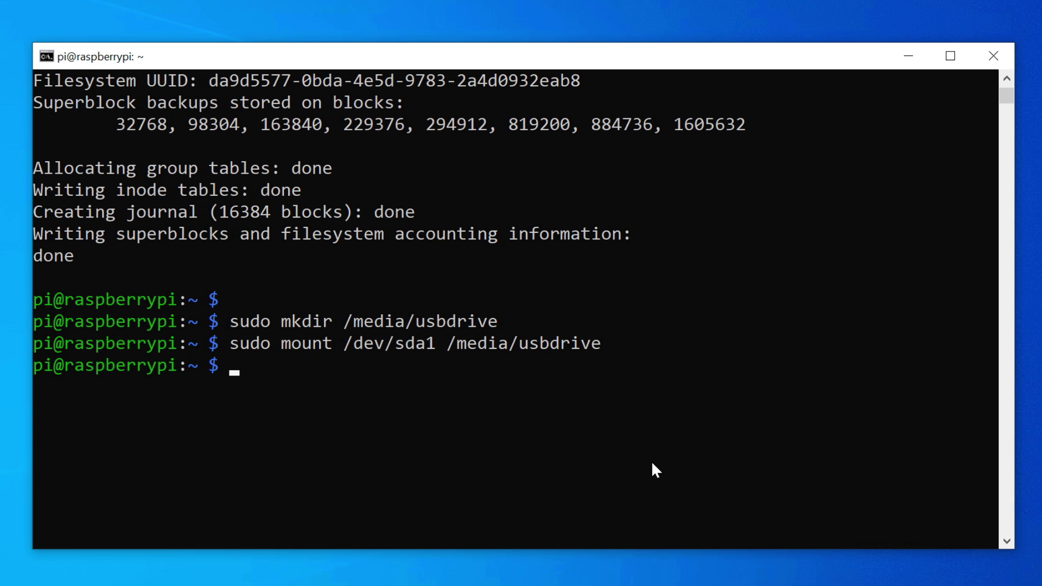
pyautogui.write('sudo chown -R www-data:www-data ')
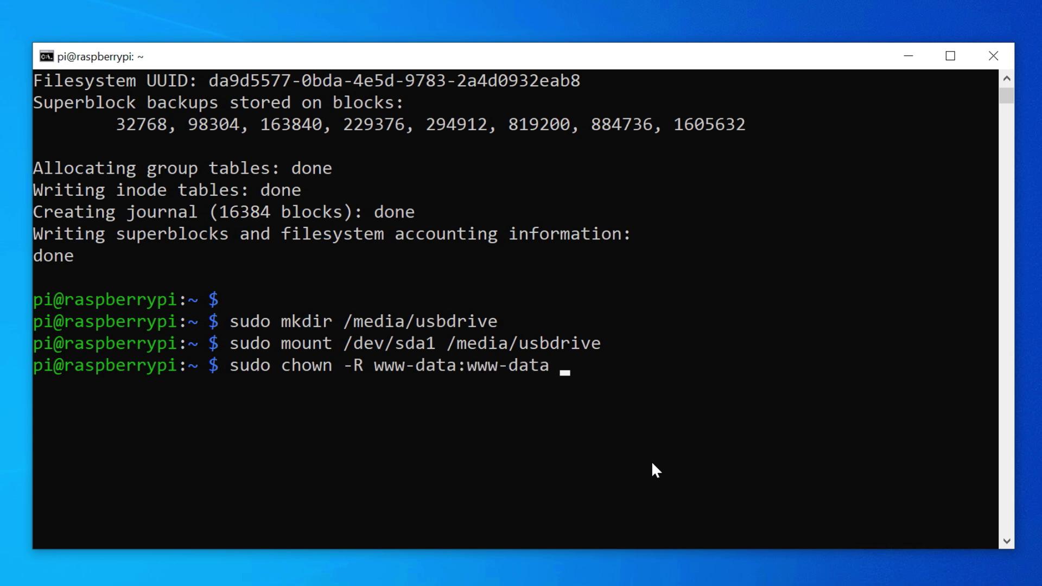
pyautogui.write('/media/usbdrive')
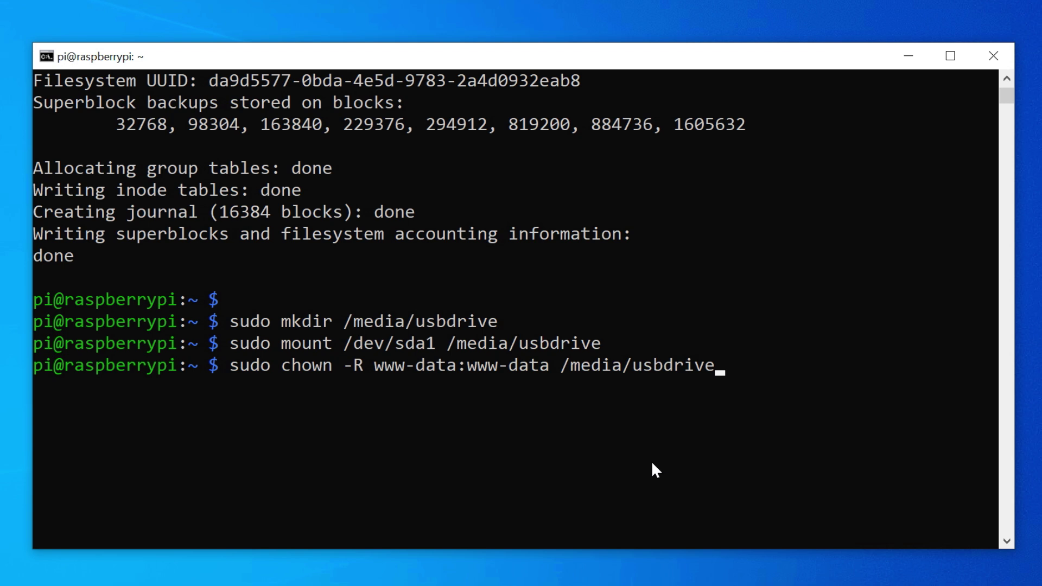
pyautogui.press('Return')
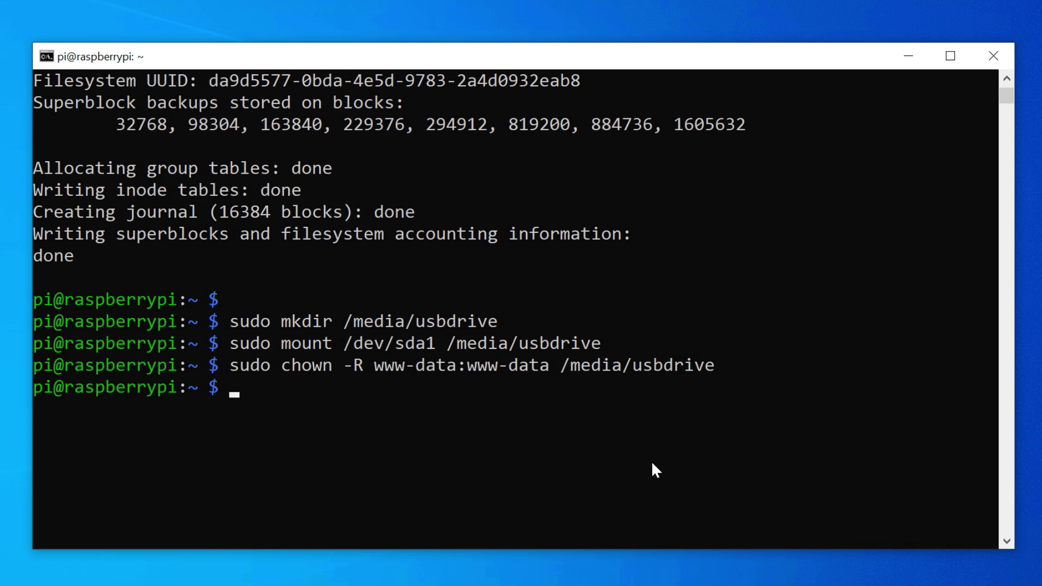
# Stop and remove the nextcloud container, then add a /media/usbdrive:/data volume to the docker run command
pyautogui.write('docker stop nextcloud && docker rm ')
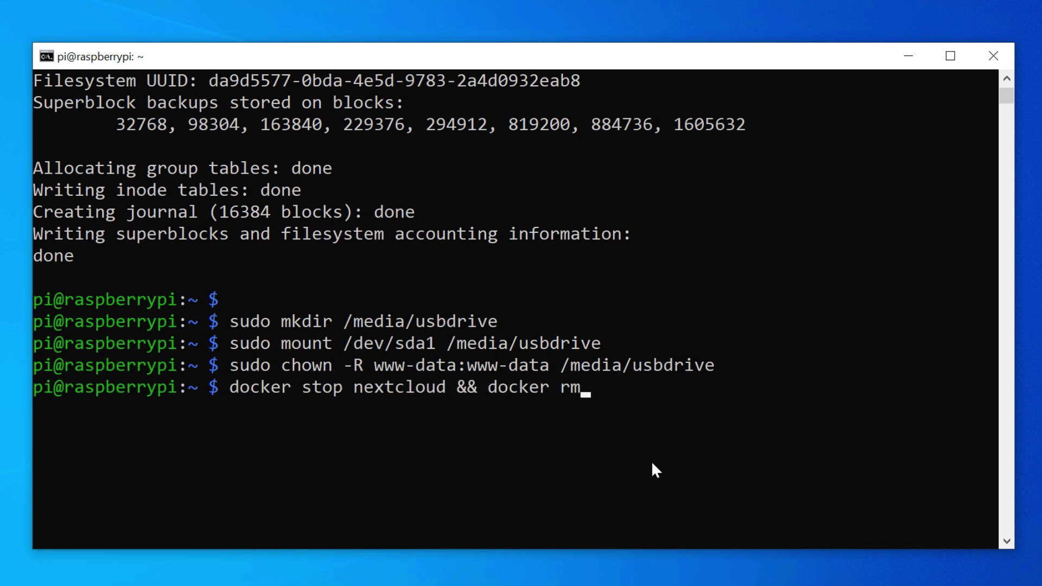
pyautogui.write('nextcloud')
pyautogui.press('Return')
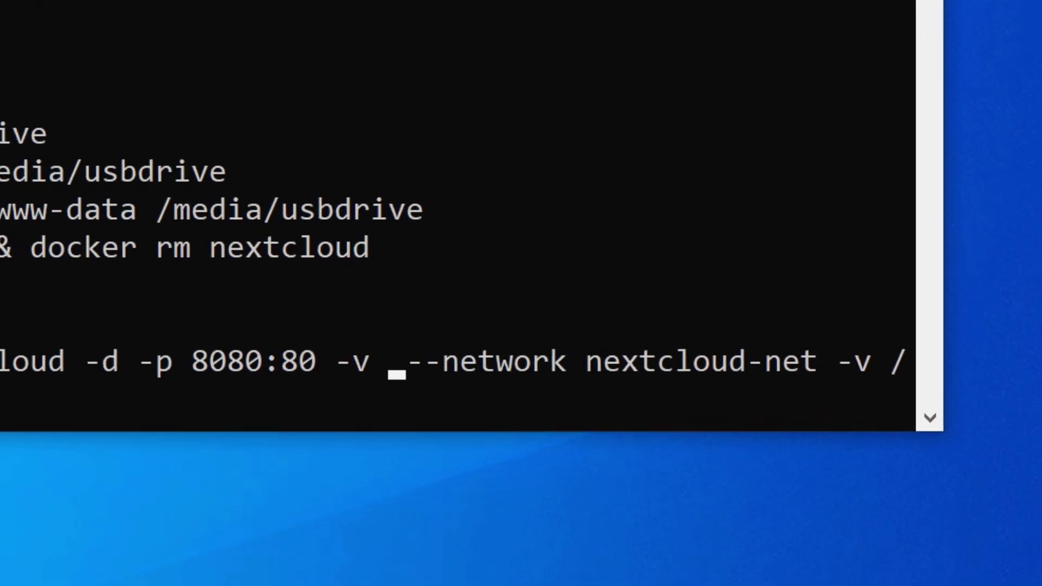
pyautogui.write('/media/usbd')
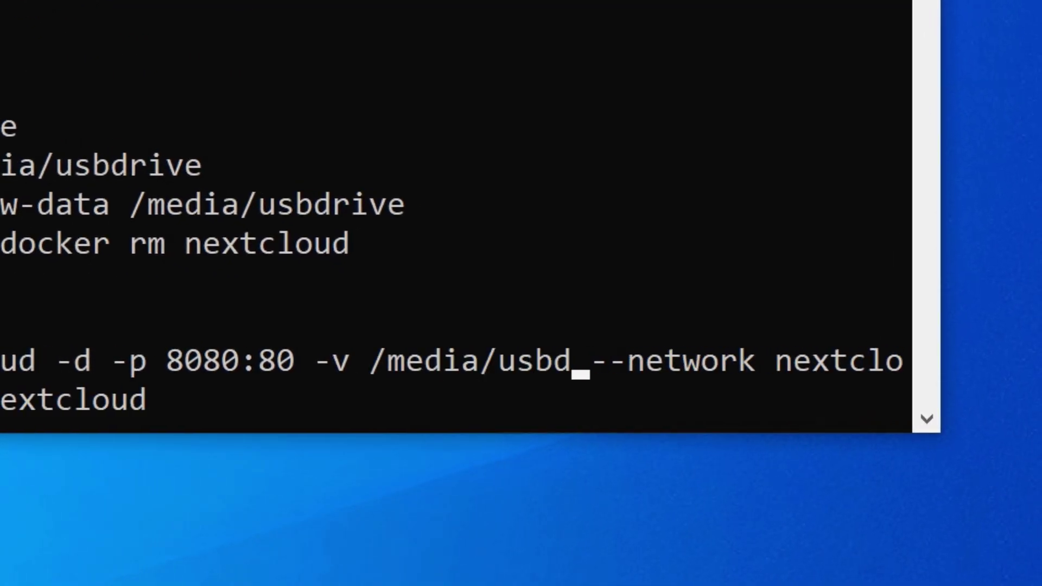
pyautogui.write('rive:/')
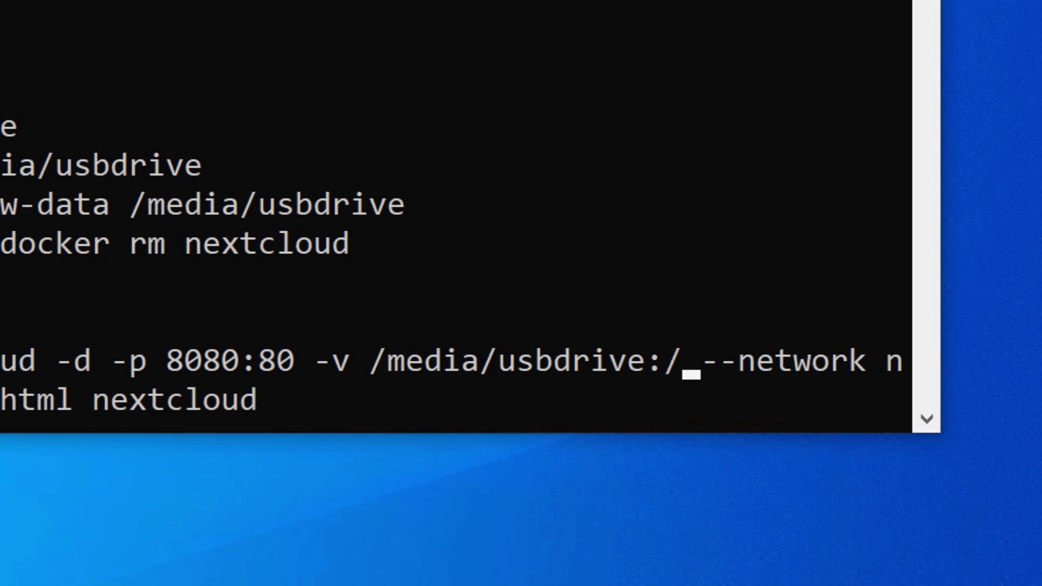
pyautogui.write('data')
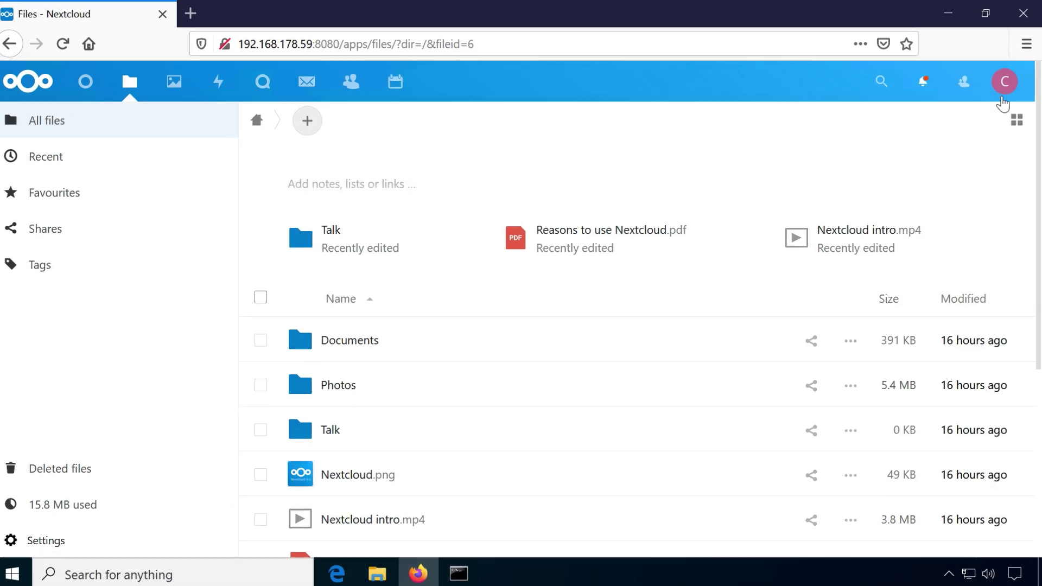
# Enable the External storage support app from the disabled apps list
pyautogui.click(1004, 87)
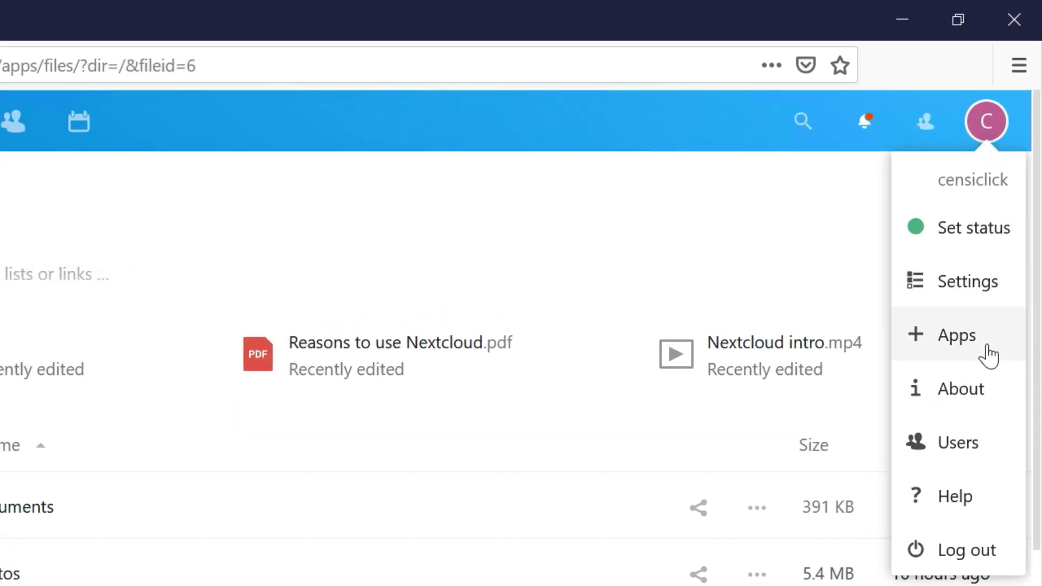
pyautogui.click(989, 355)
pyautogui.click(154, 193)
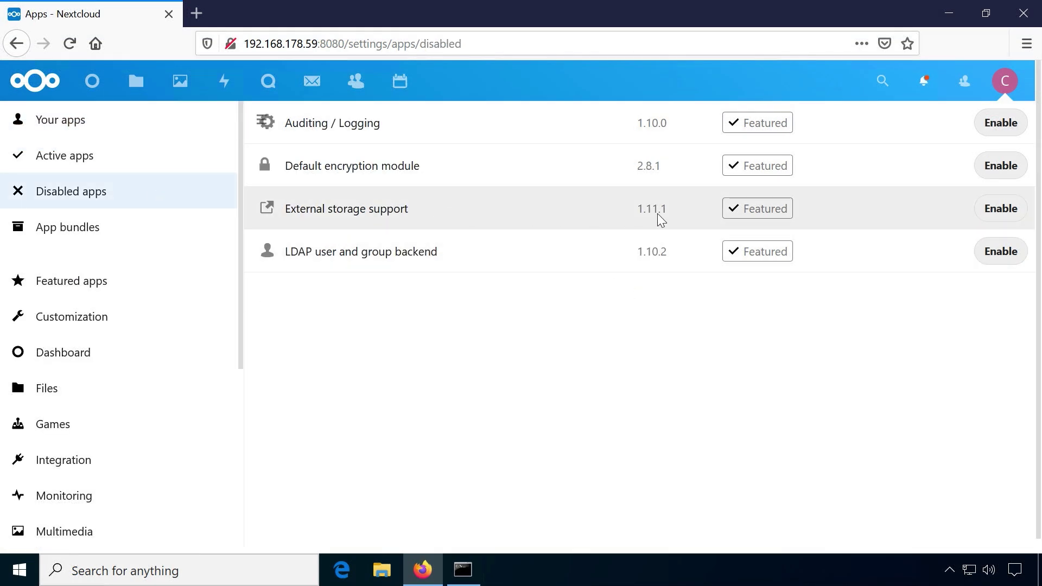
pyautogui.click(1002, 209)
# Go to the administration External storages settings page
pyautogui.click(1005, 81)
pyautogui.click(993, 190)
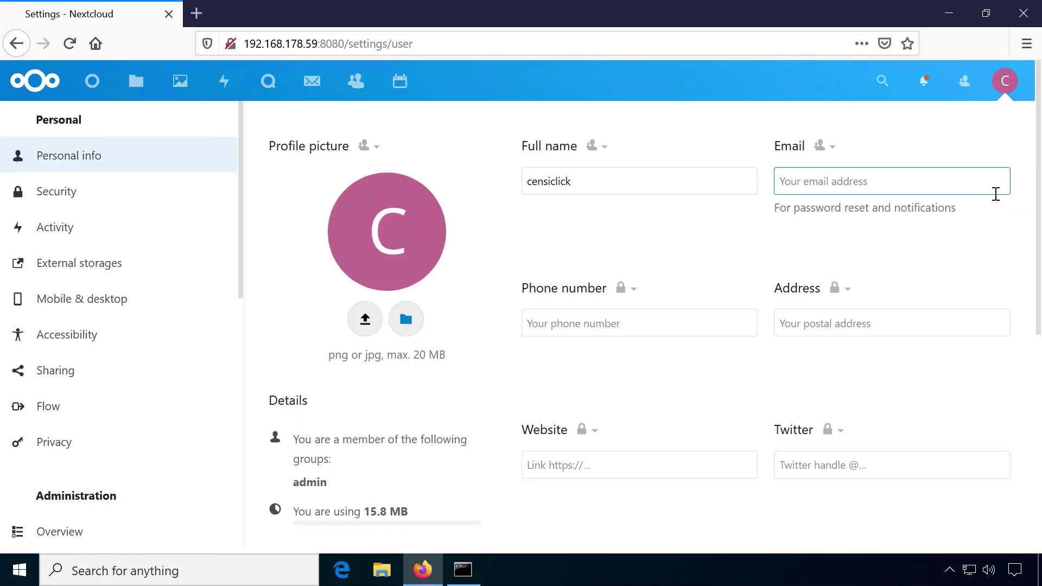
pyautogui.moveTo(239, 114); pyautogui.dragTo(245, 290)
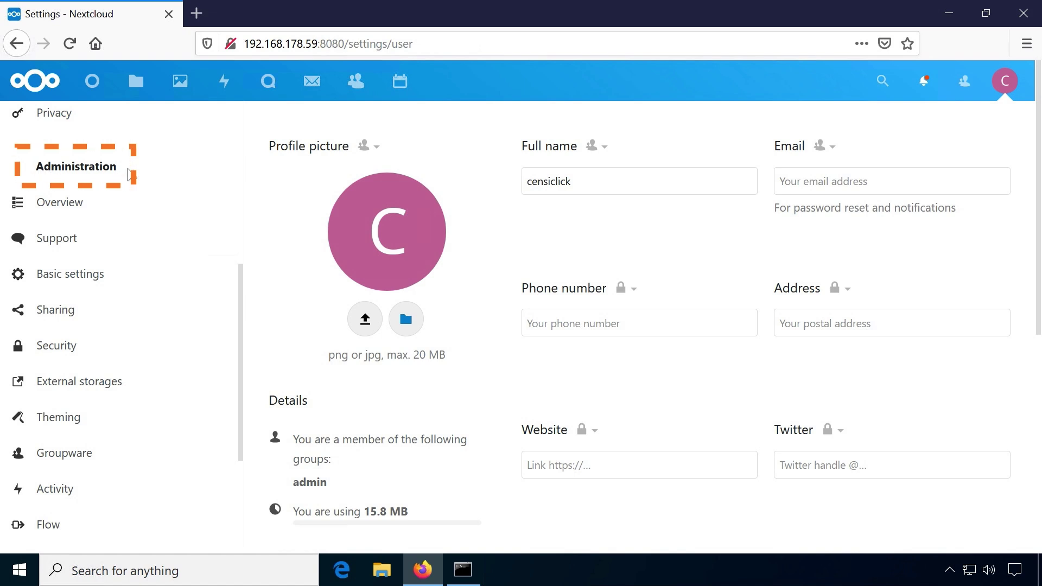
pyautogui.click(145, 387)
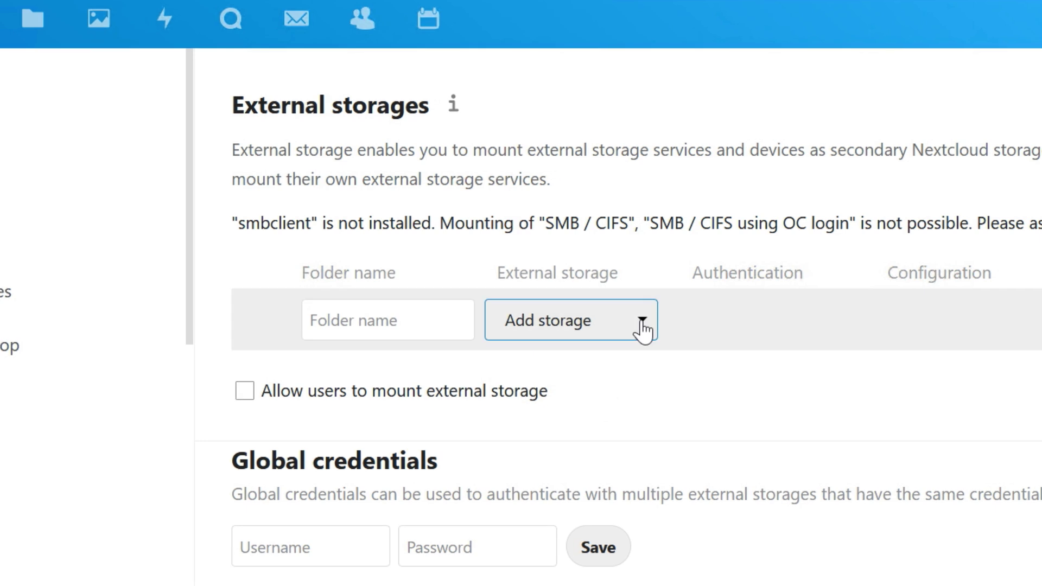
# Add a Local external storage named 'usb' at /data, then open it in Files
pyautogui.click(640, 326)
pyautogui.click(550, 423)
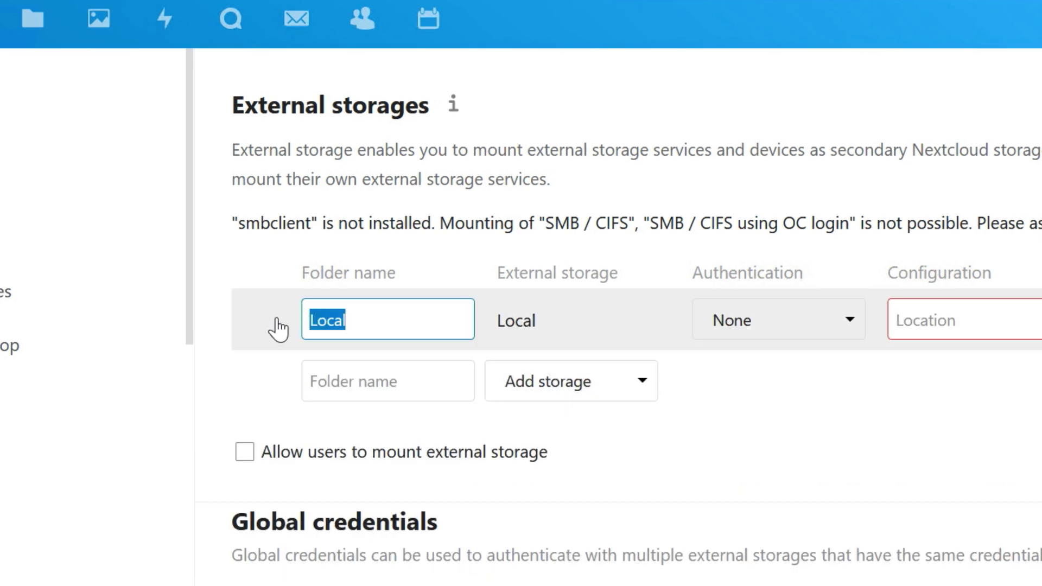
pyautogui.write('usb')
pyautogui.press('Tab')
pyautogui.press('Tab')
pyautogui.write('/data')
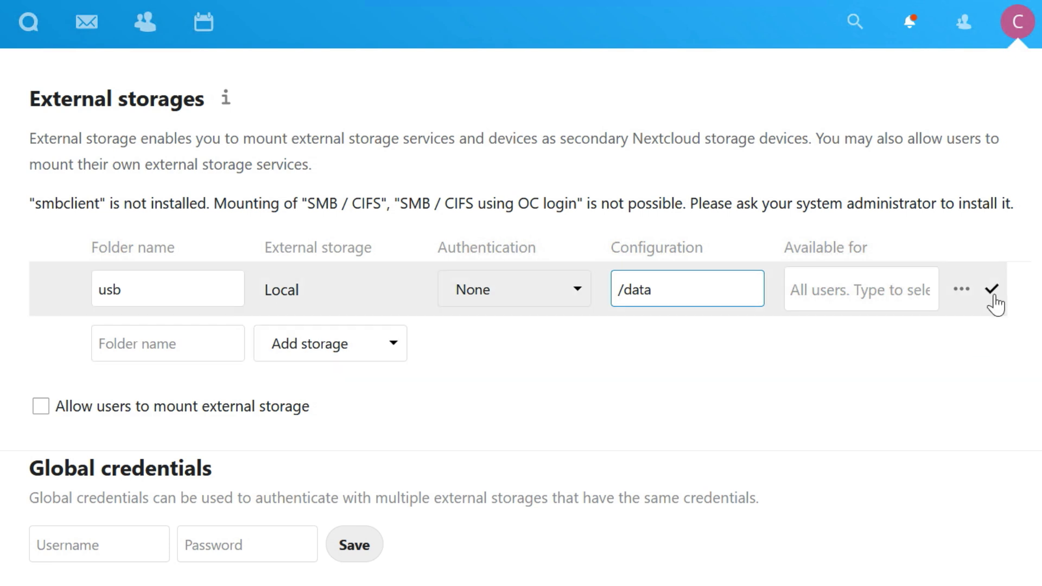
pyautogui.click(993, 296)
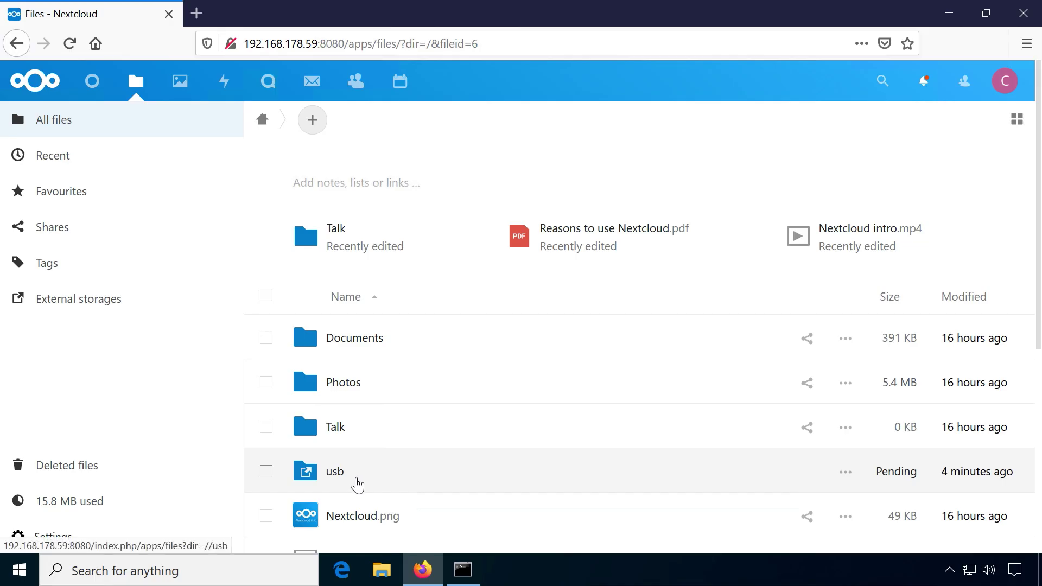
pyautogui.click(83, 307)
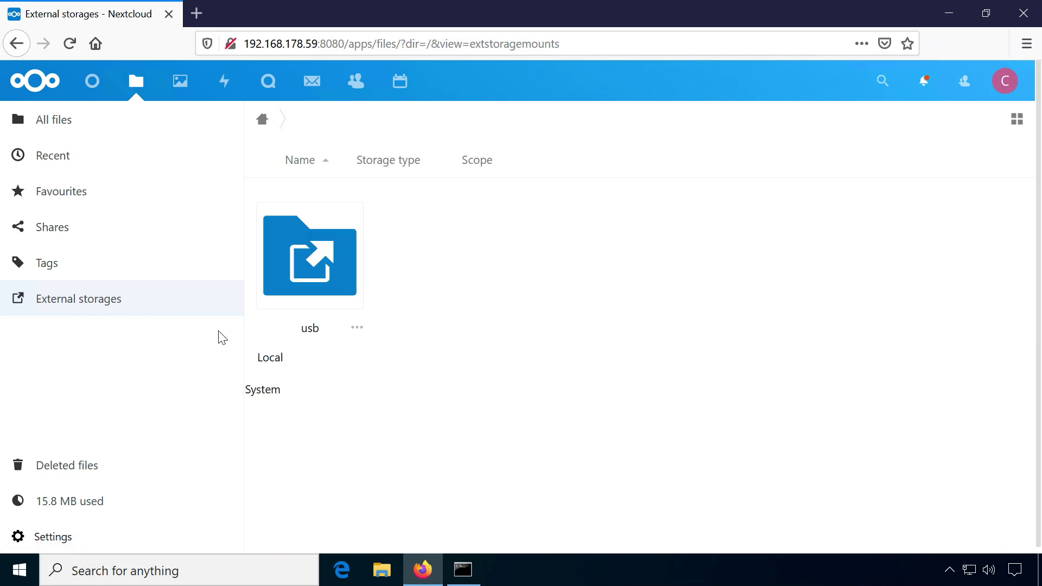
pyautogui.click(341, 278)
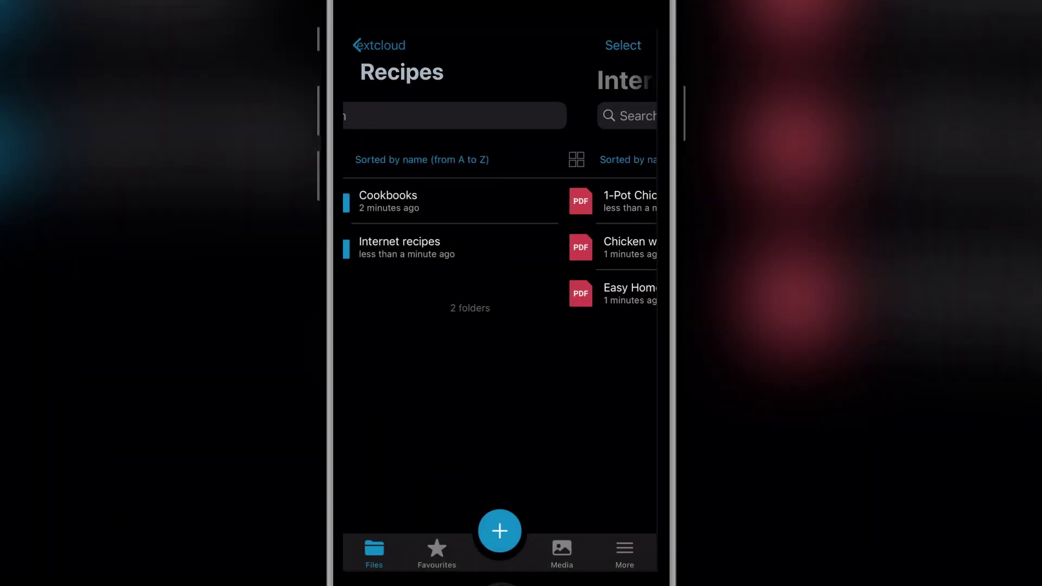
# Open the Easy Homemade Potato Gnocchi PDF and scroll to its second page
pyautogui.click(487, 293)
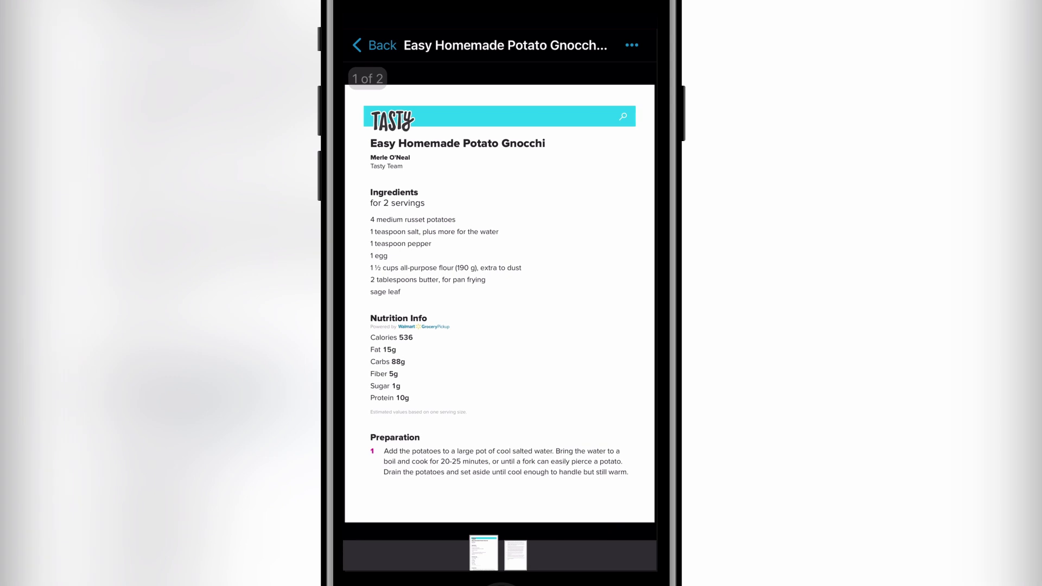
pyautogui.scroll(-10, 499, 304)
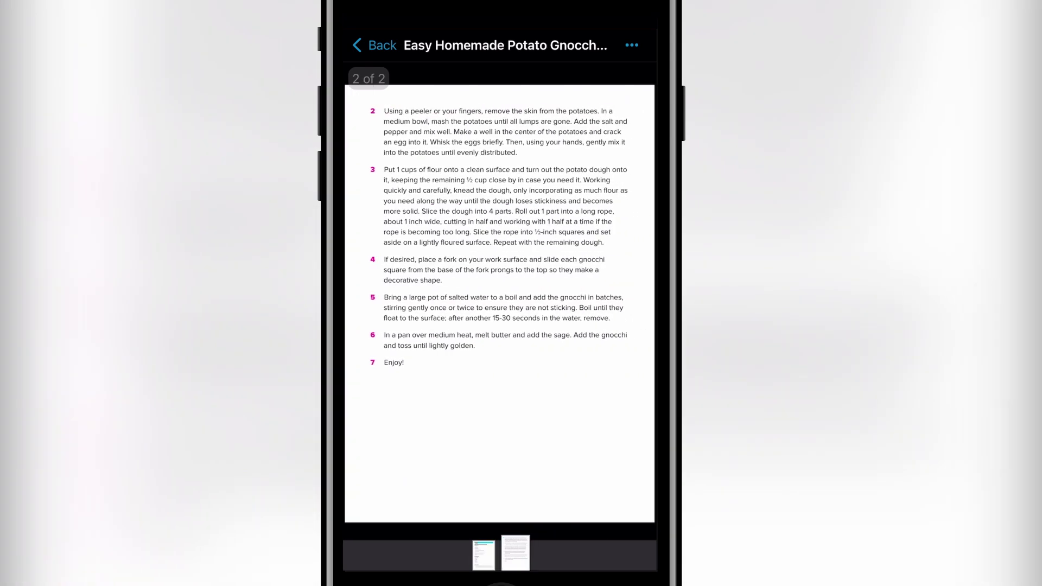